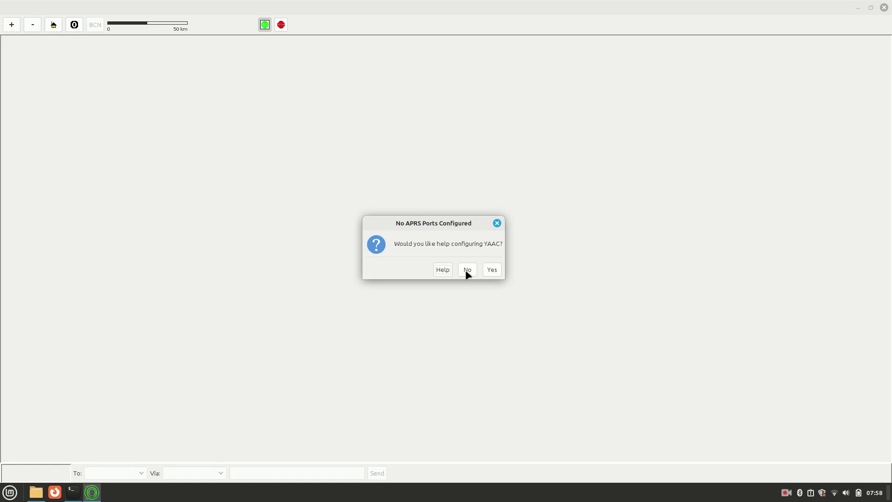
click(467, 269)
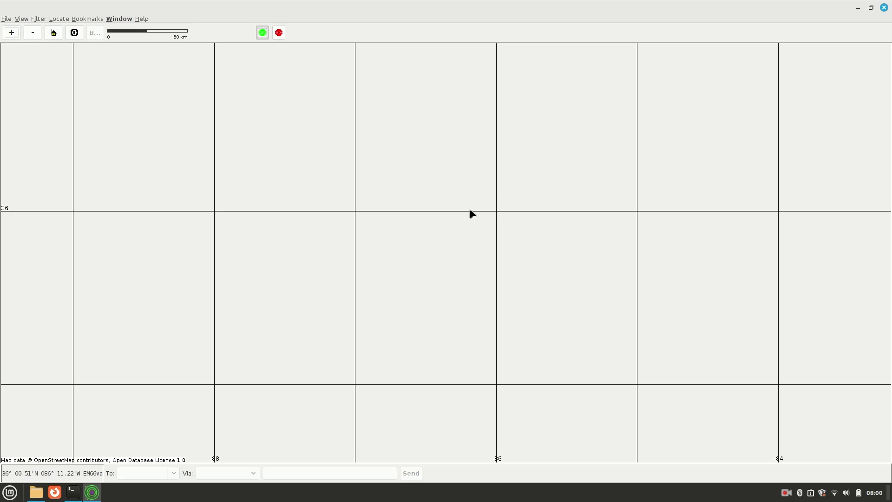
key(ctrl+alt+Right)
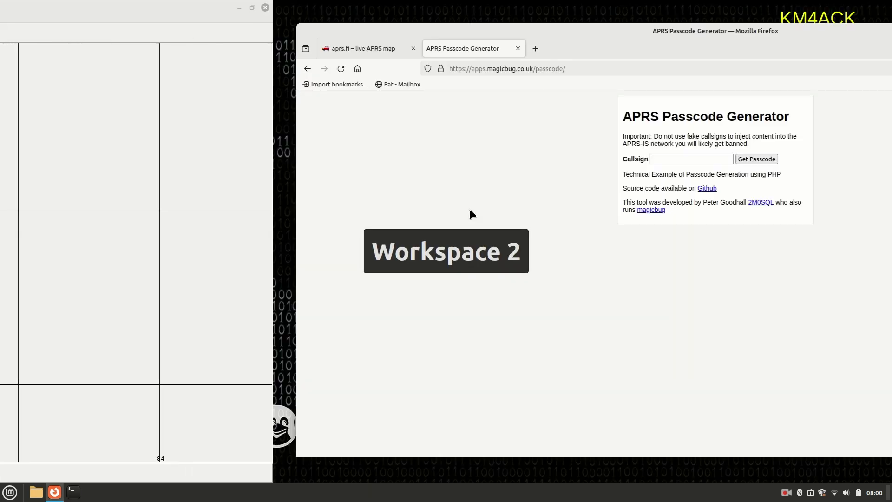
click(113, 50)
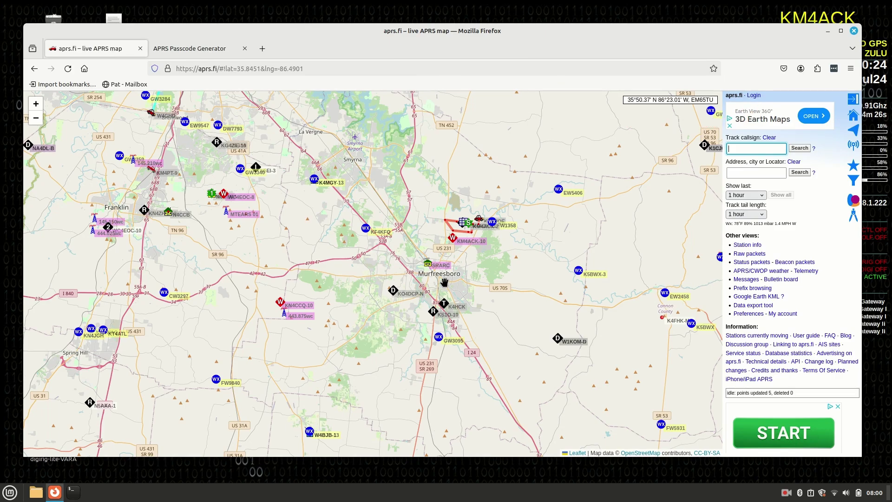
key(ctrl+alt+Left)
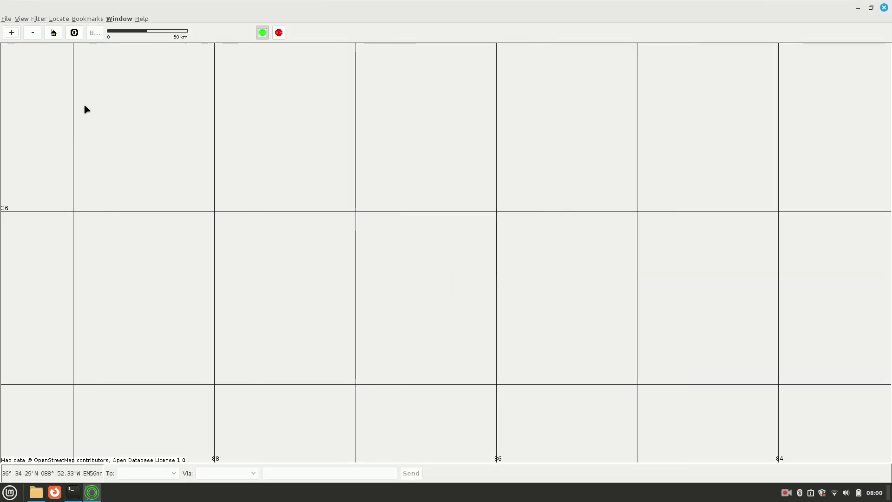
- Start downloading pre-imported OpenStreetMap tiles with the radius set to 300 km
click(5, 19)
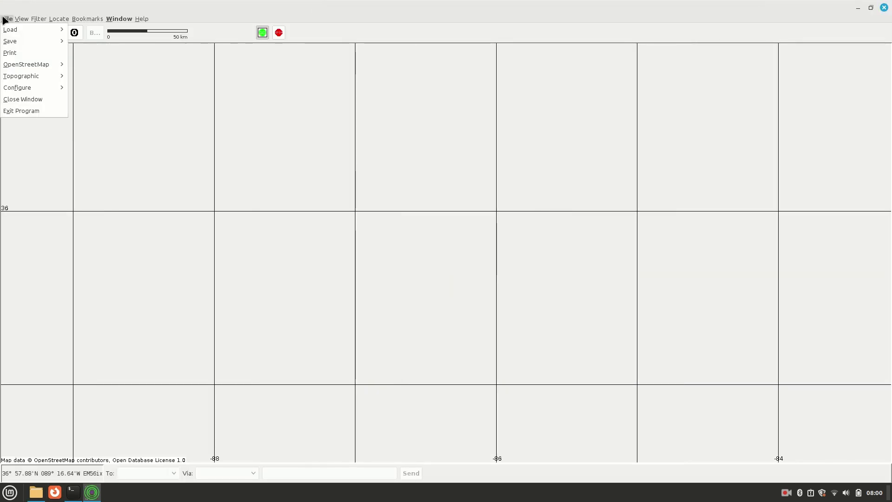
mouse_move(50, 66)
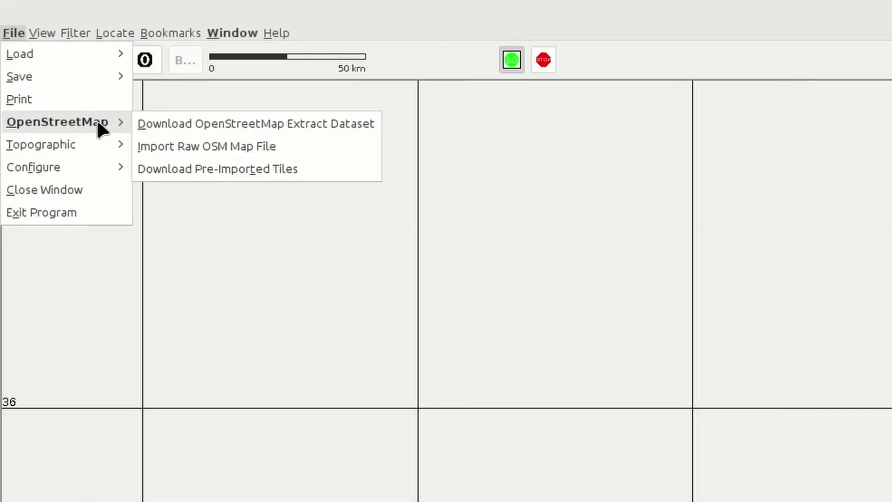
click(182, 170)
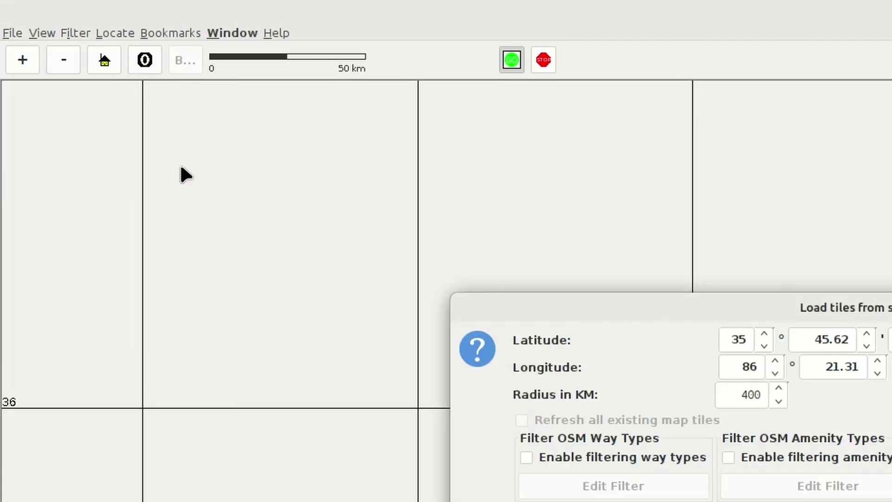
drag(782, 313, 711, 290)
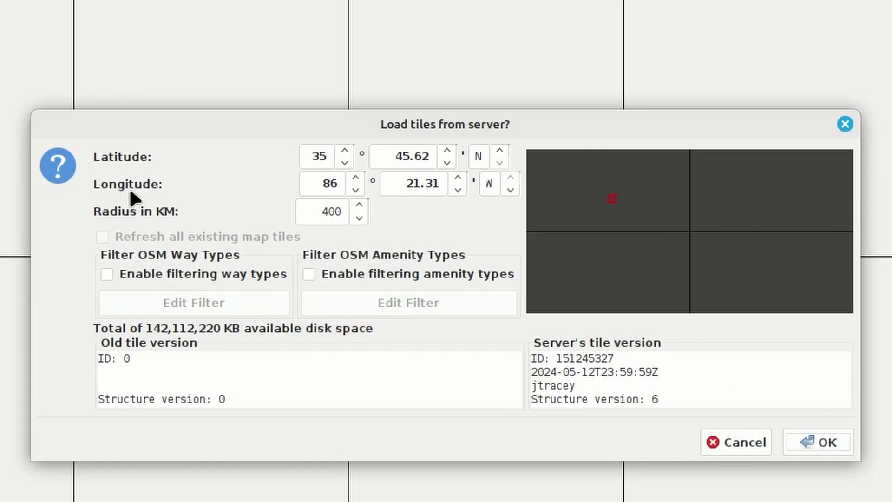
click(323, 211)
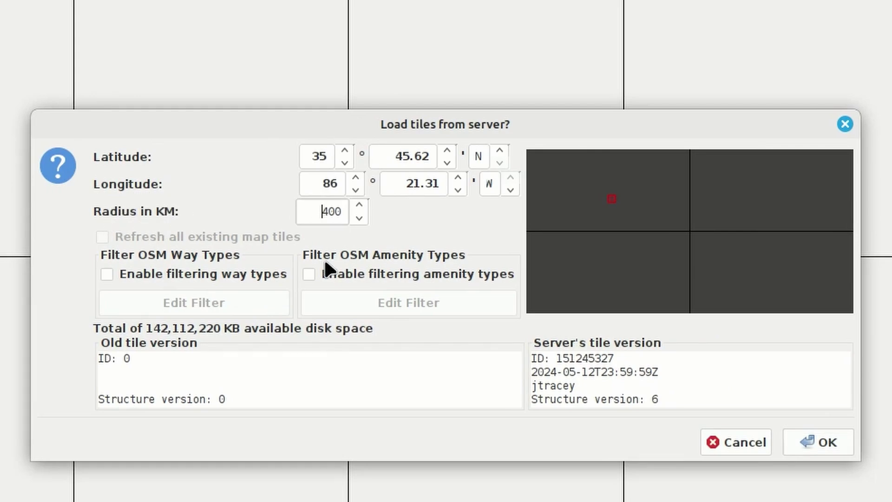
key(Right)
key(BackSpace)
text(3)
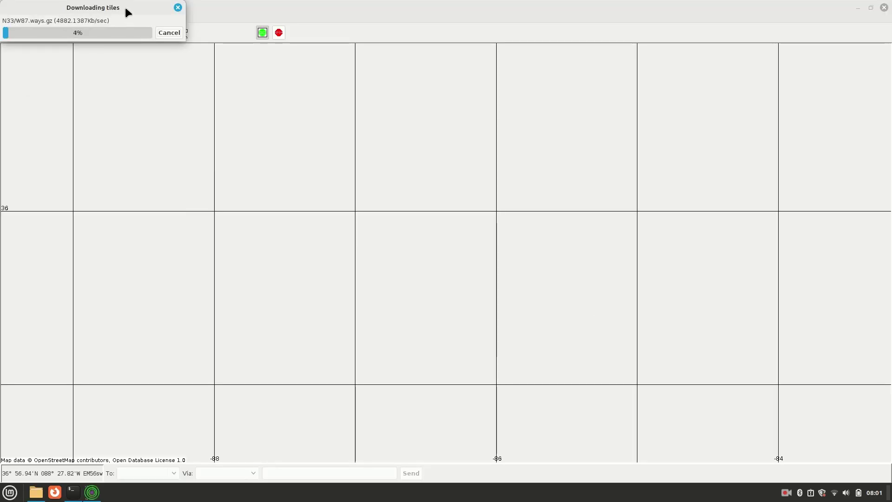
- Move the download progress box aside and pan the map across the downloaded Tennessee tiles
drag(133, 6, 469, 185)
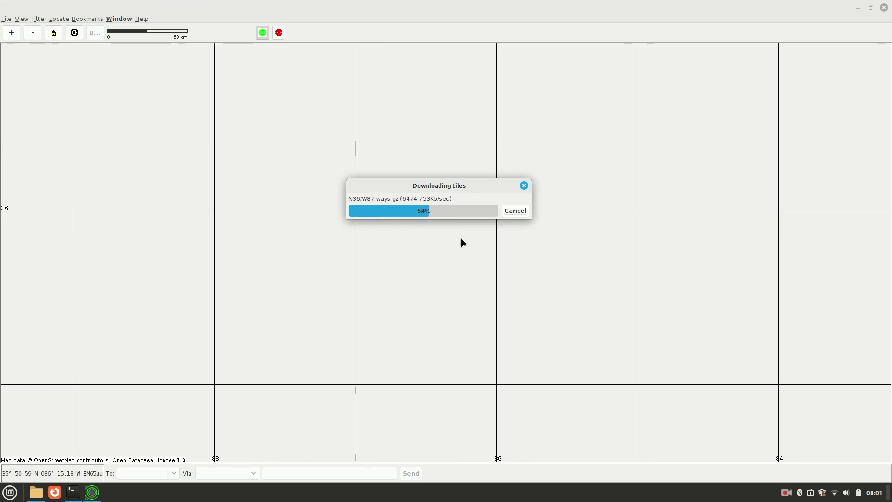
drag(463, 242, 449, 244)
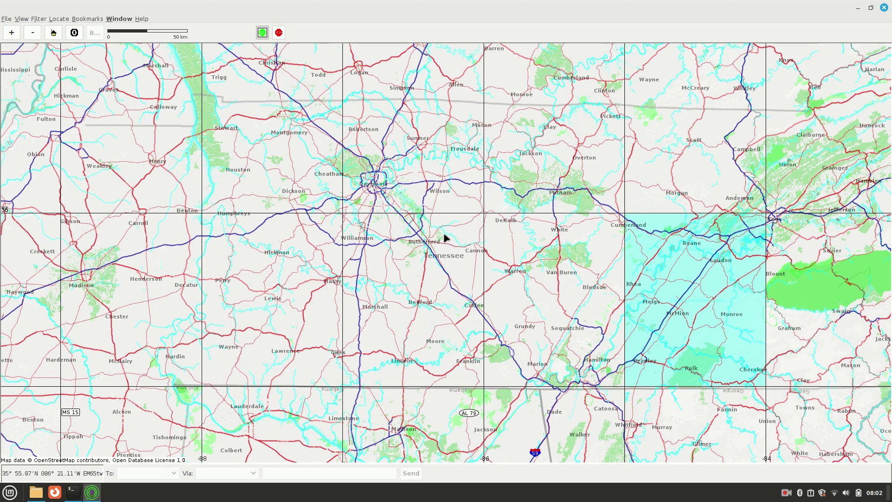
drag(459, 229, 357, 193)
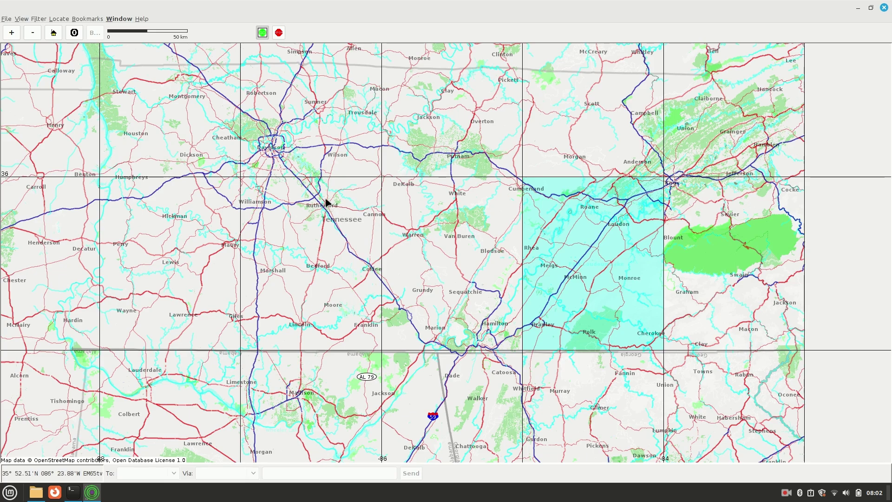
drag(326, 202, 445, 222)
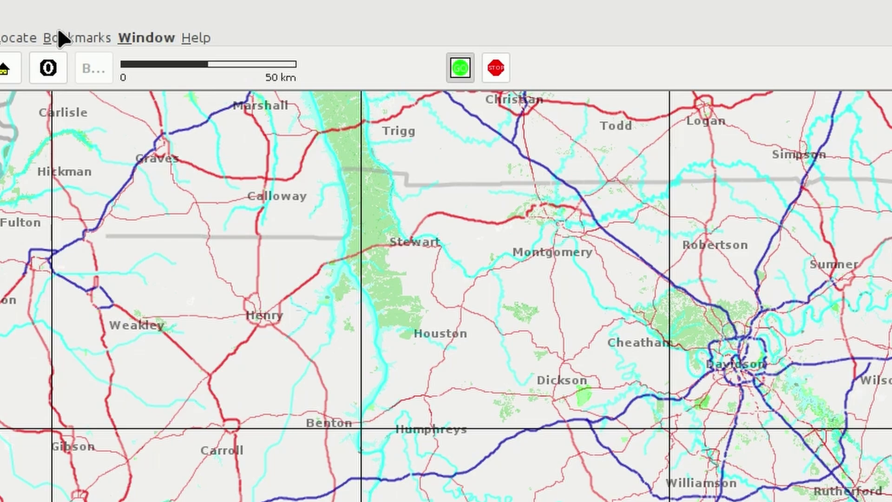
- Bookmark the current wide map view as 'Tennessee'
click(58, 32)
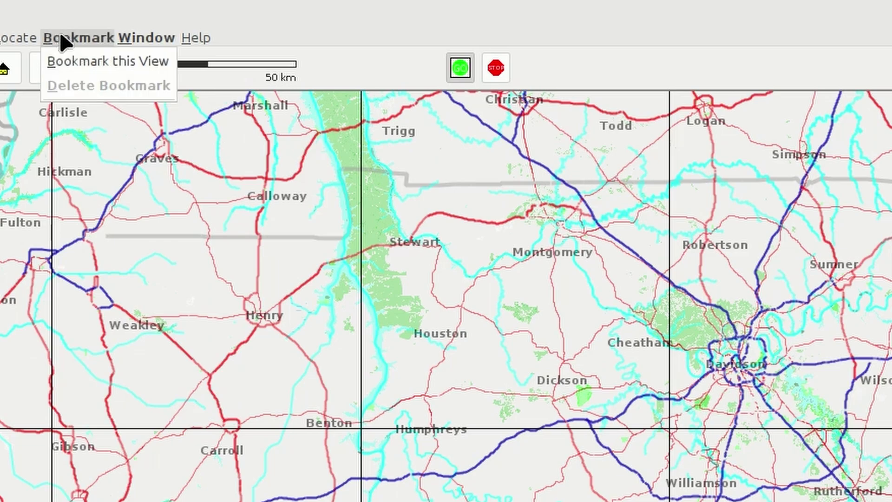
click(68, 59)
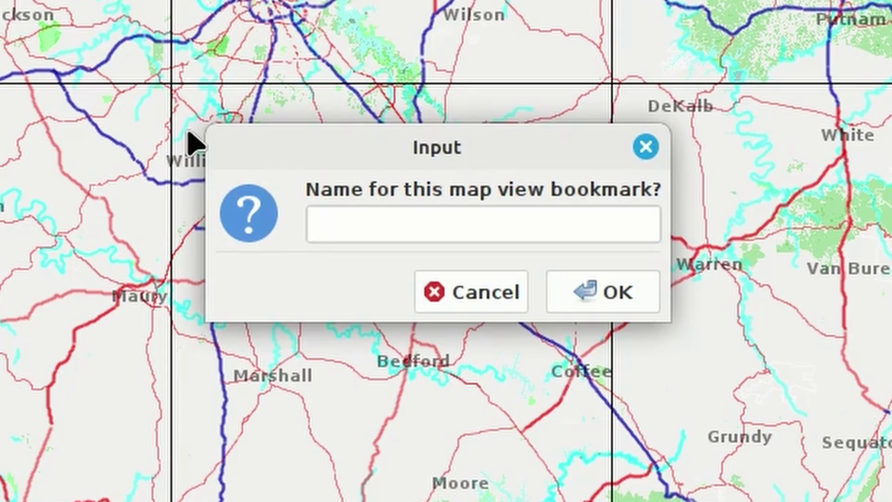
text(Tenn)
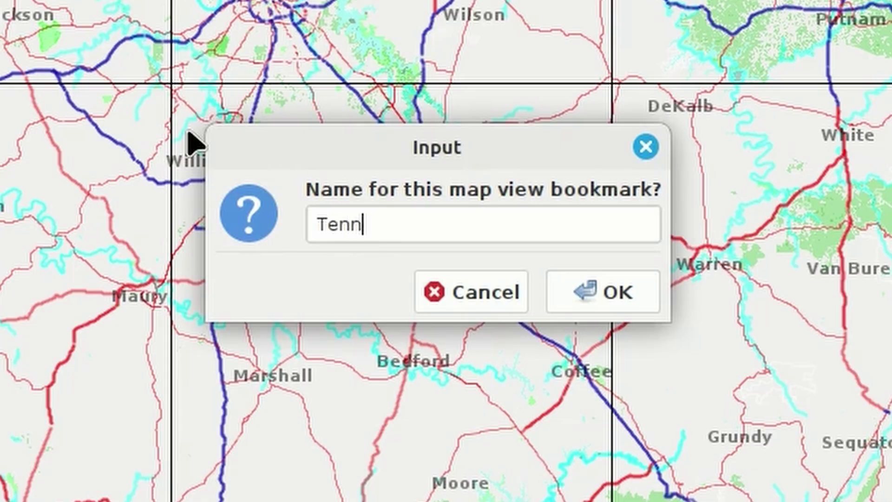
text(essee)
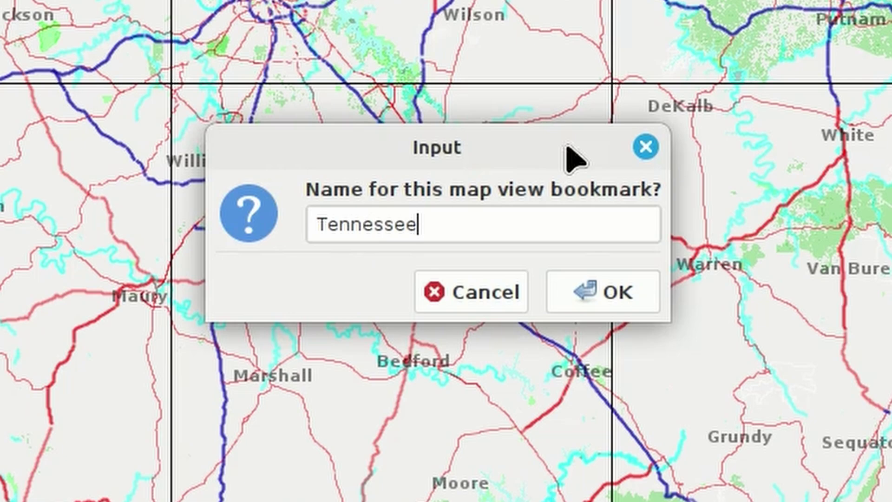
click(603, 297)
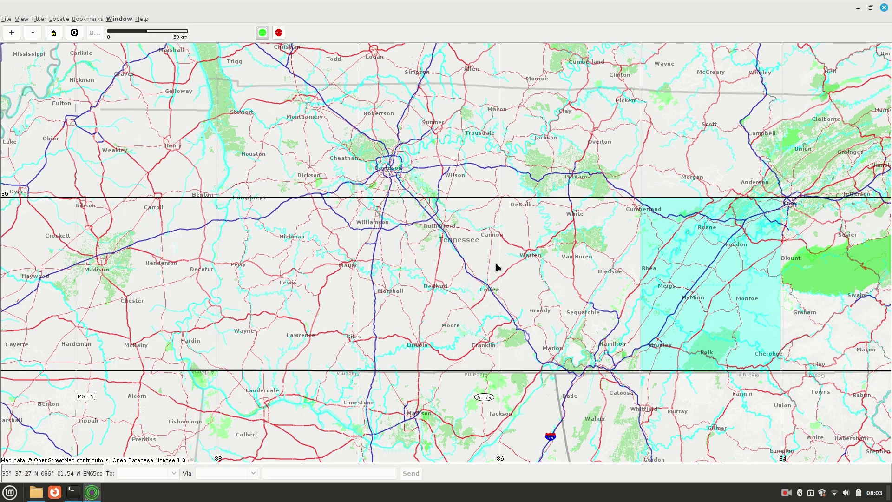
- Zoom in and centre on Murfreesboro, then bookmark that view as 'Mboro'
click(11, 32)
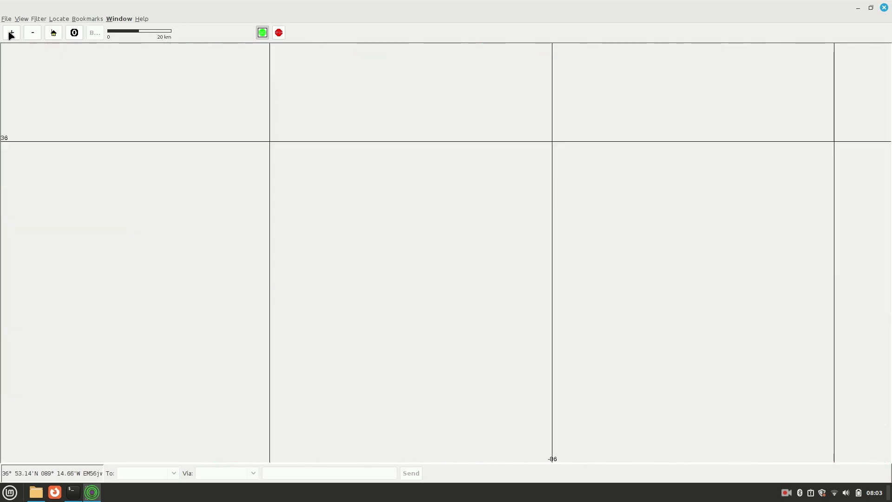
click(11, 33)
click(11, 33)
click(12, 33)
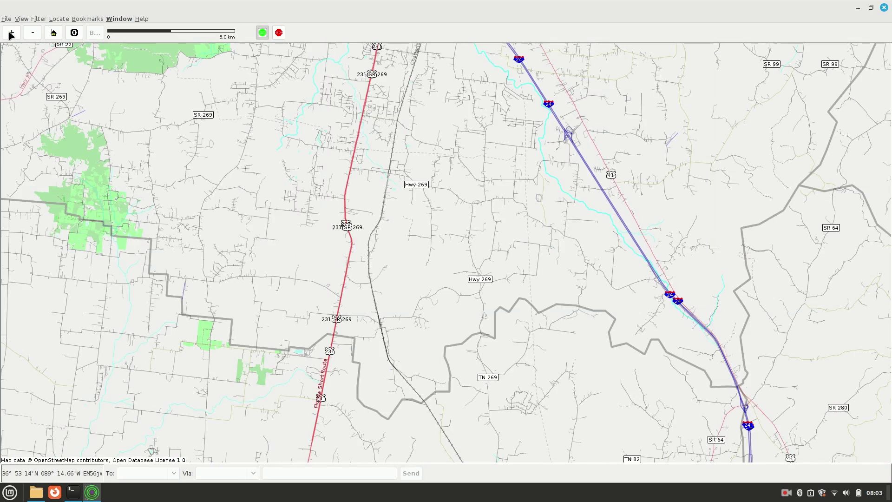
drag(448, 188, 433, 354)
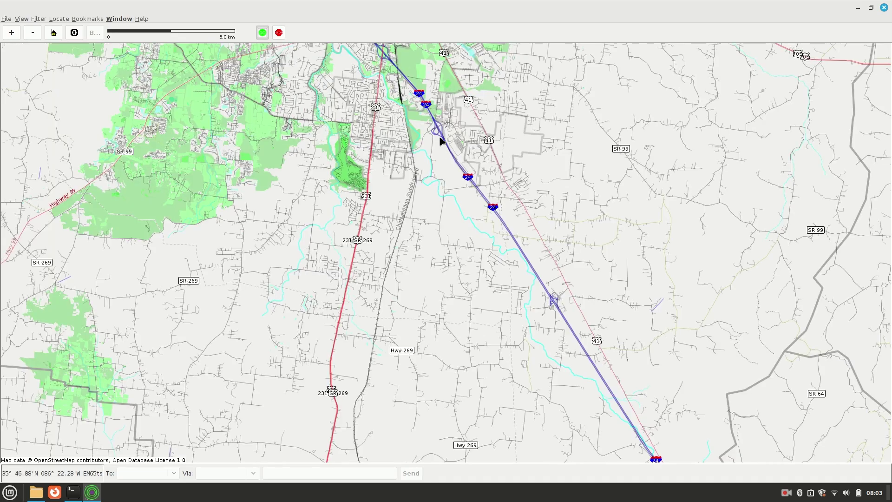
drag(441, 195, 472, 333)
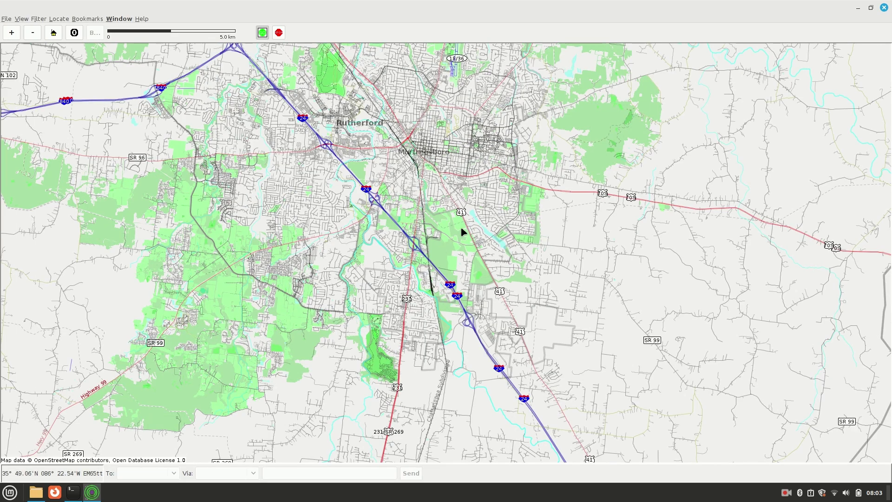
drag(464, 229, 474, 297)
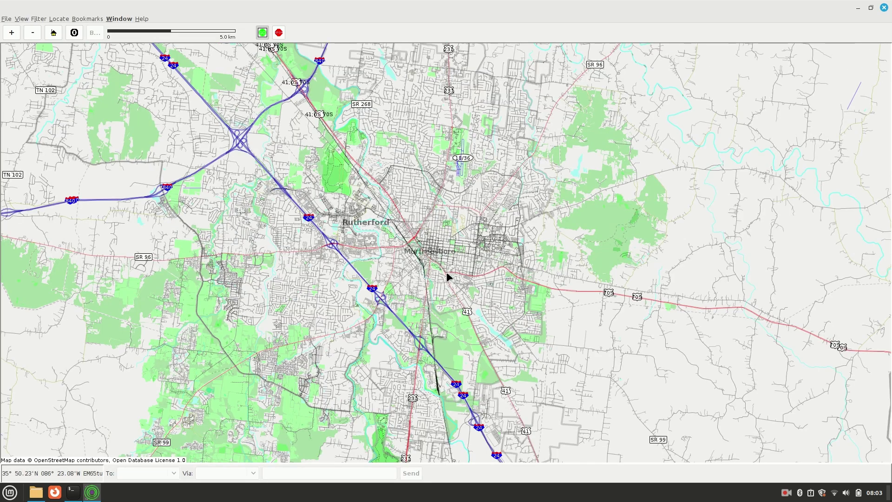
click(94, 18)
click(96, 30)
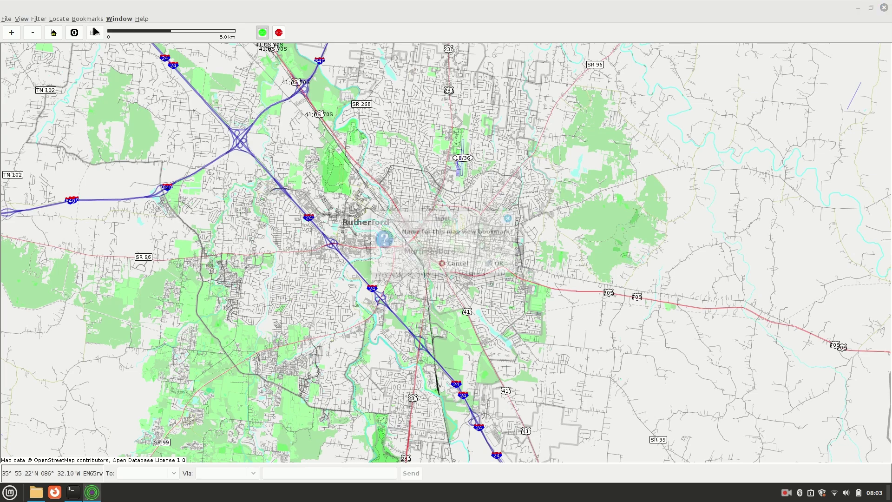
text(Mboro)
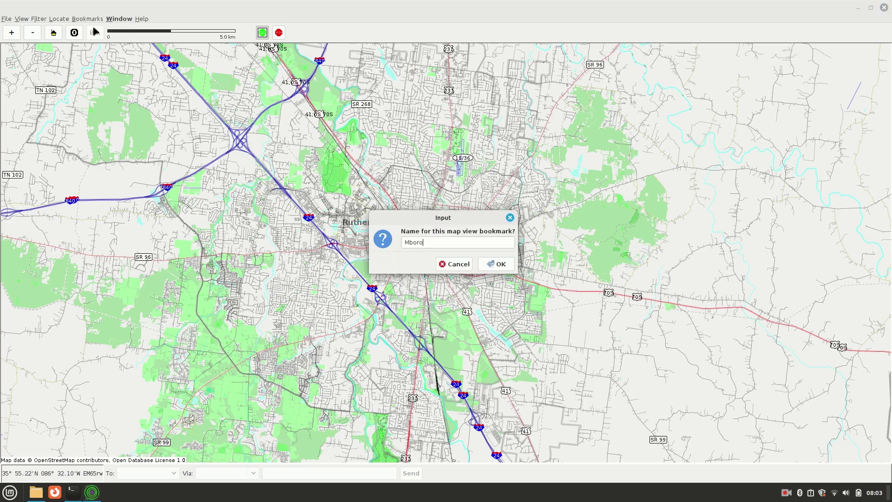
click(493, 264)
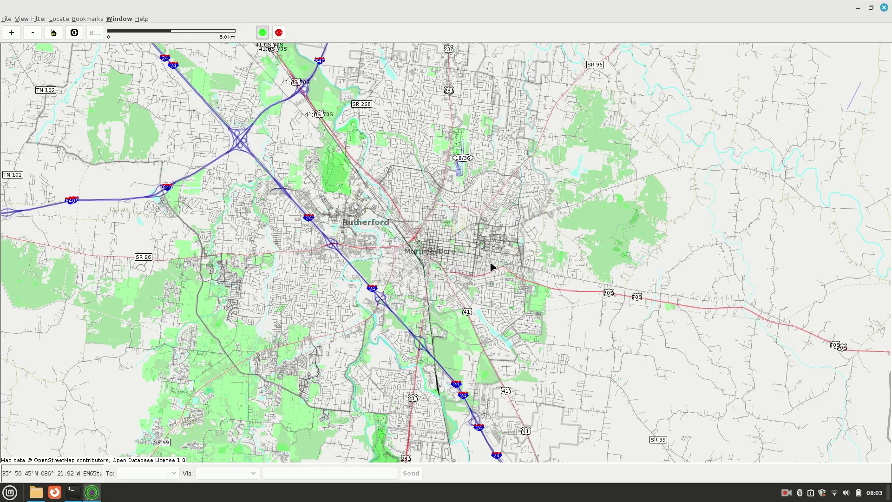
- Jump to the Tennessee bookmark, then to the Mboro bookmark
click(89, 18)
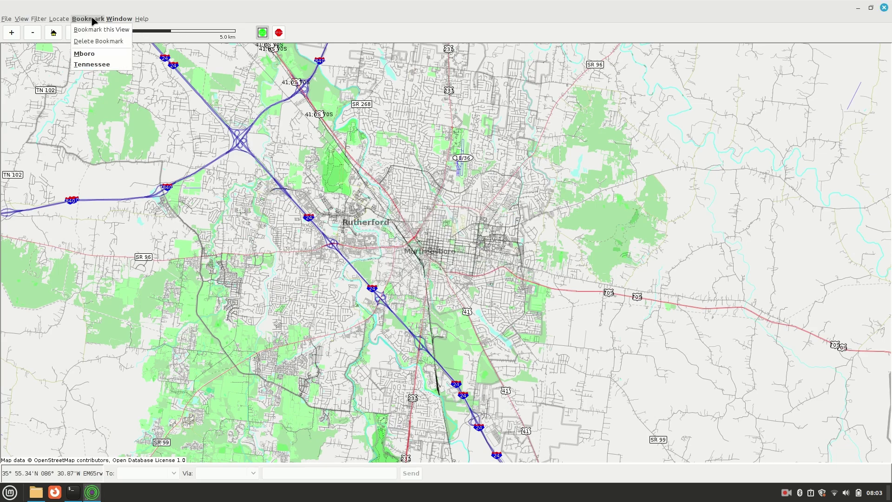
click(97, 65)
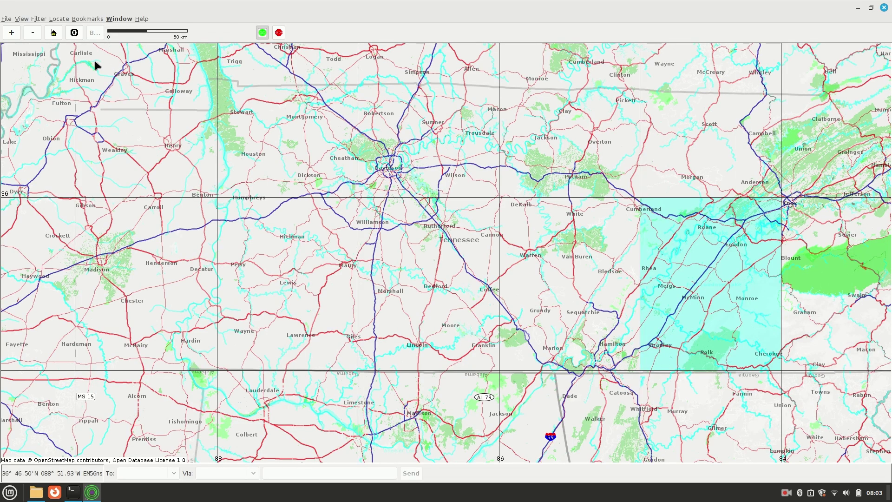
click(88, 19)
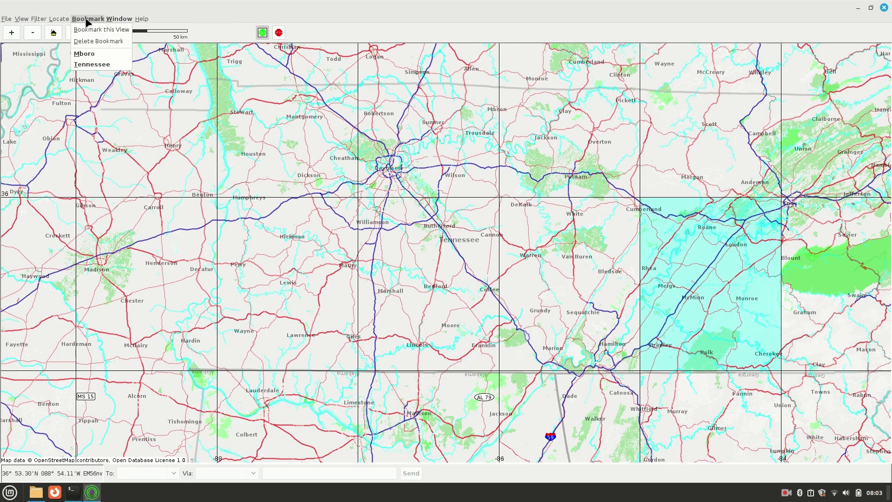
click(86, 54)
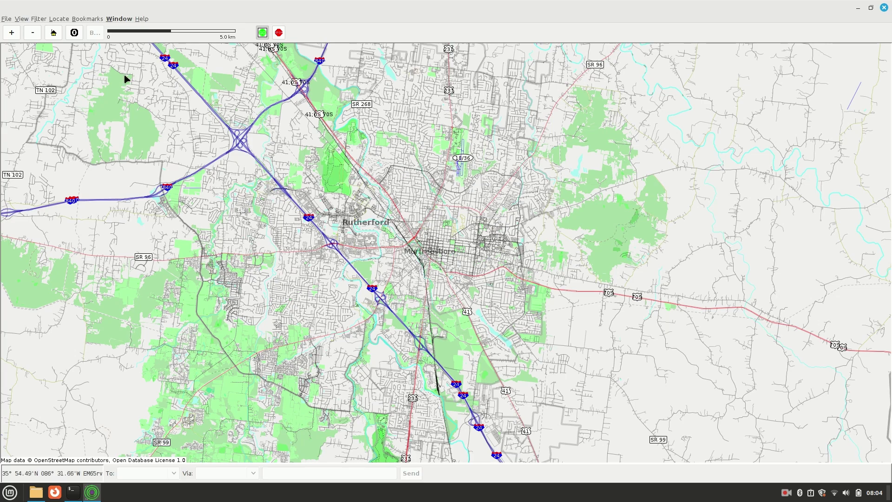
- Open the expert-mode Configure dialog, move it aside, and show its Ports tab
click(6, 20)
mouse_move(36, 90)
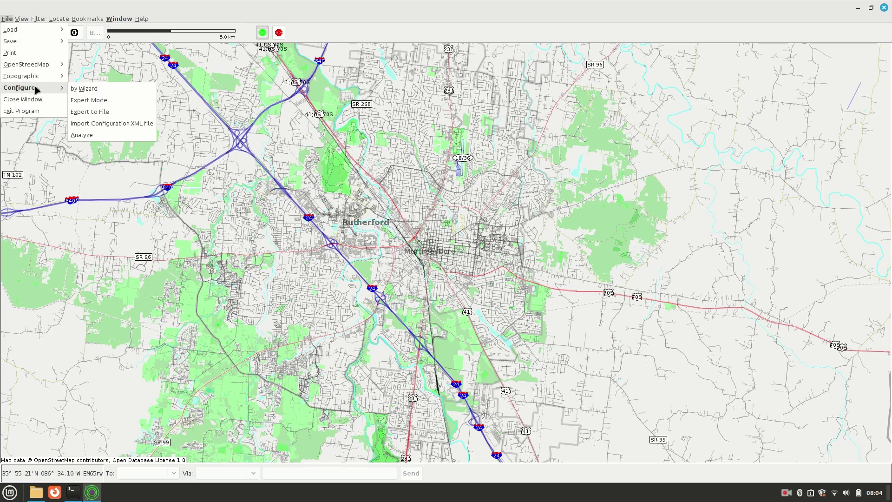
click(107, 106)
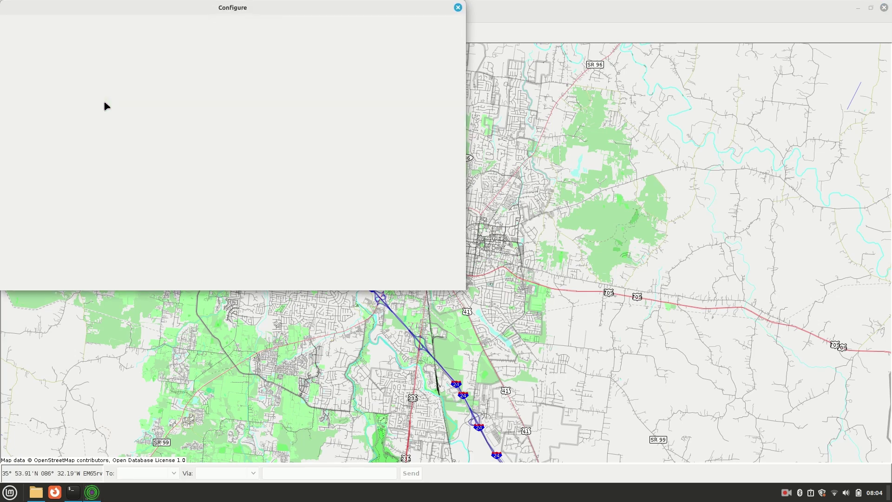
drag(155, 12, 356, 83)
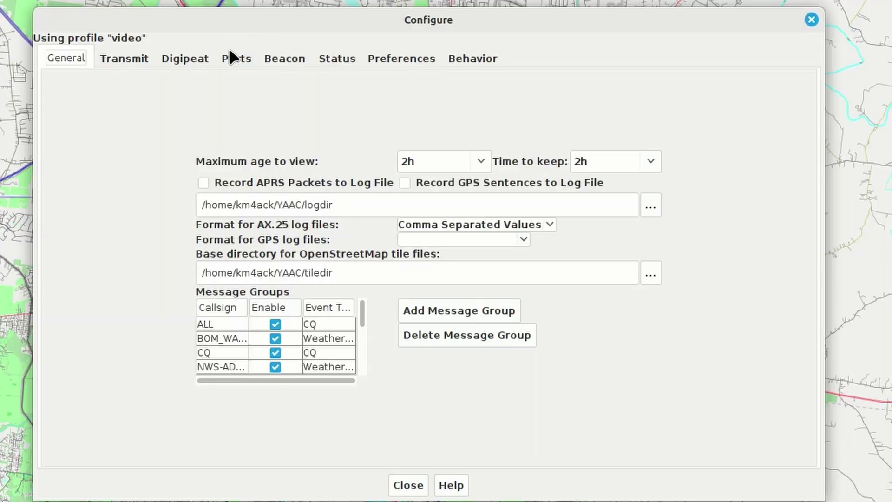
click(224, 58)
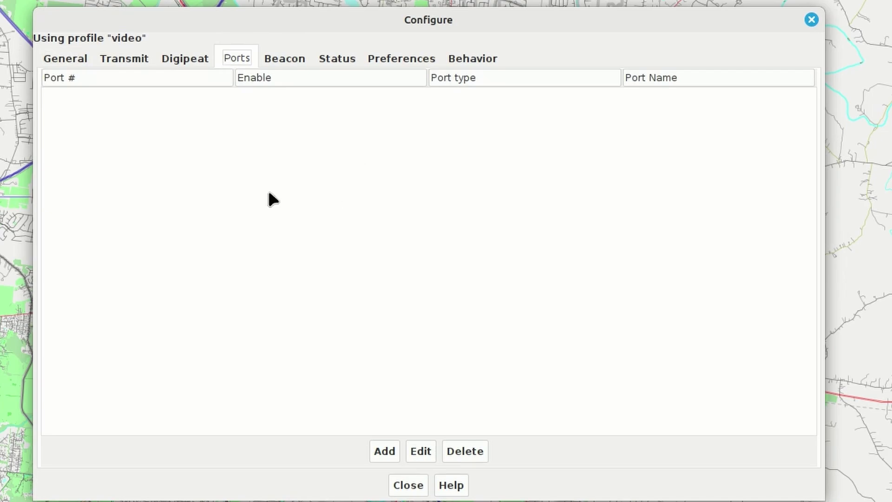
- Add a GPSD port on localhost:2947 and save it as Port1
click(384, 449)
click(503, 78)
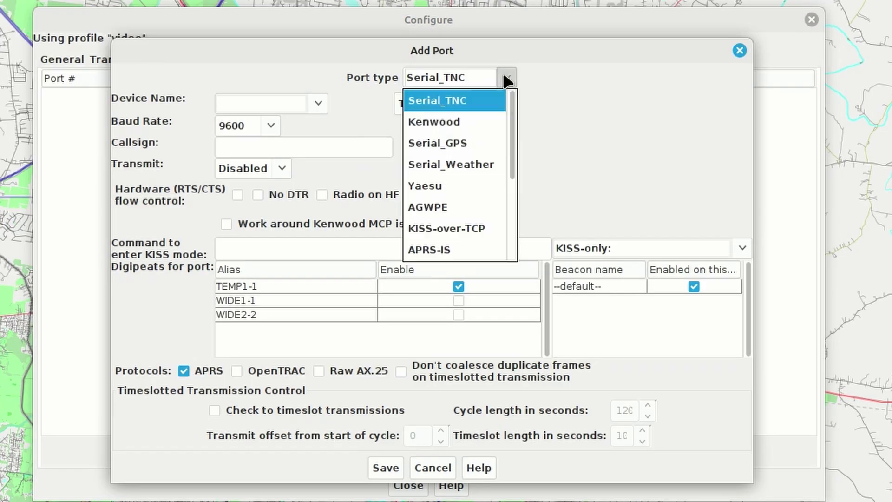
drag(510, 137, 506, 207)
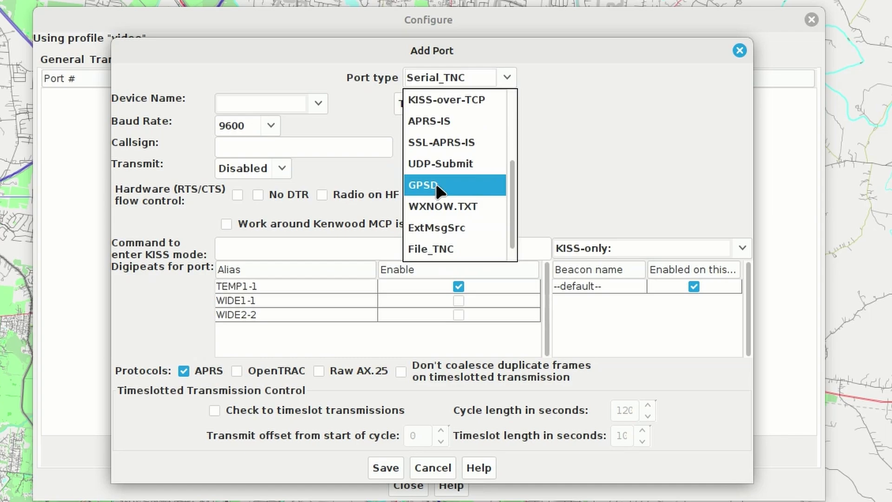
click(436, 189)
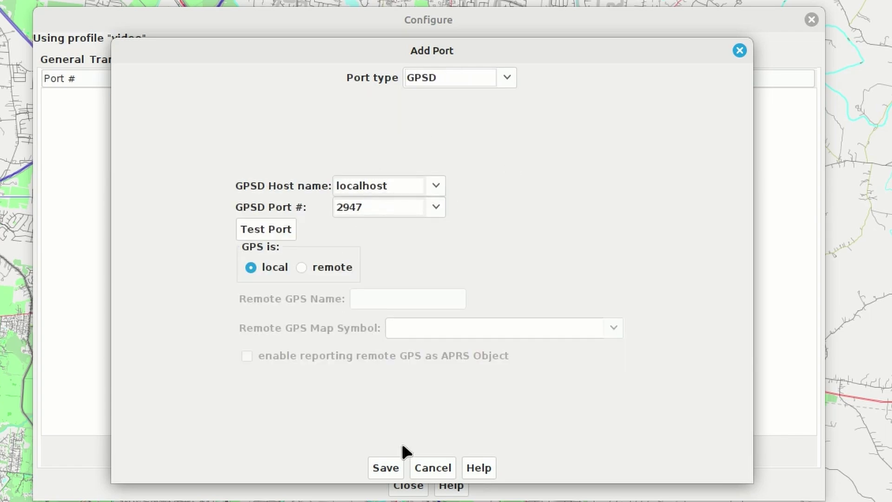
click(386, 466)
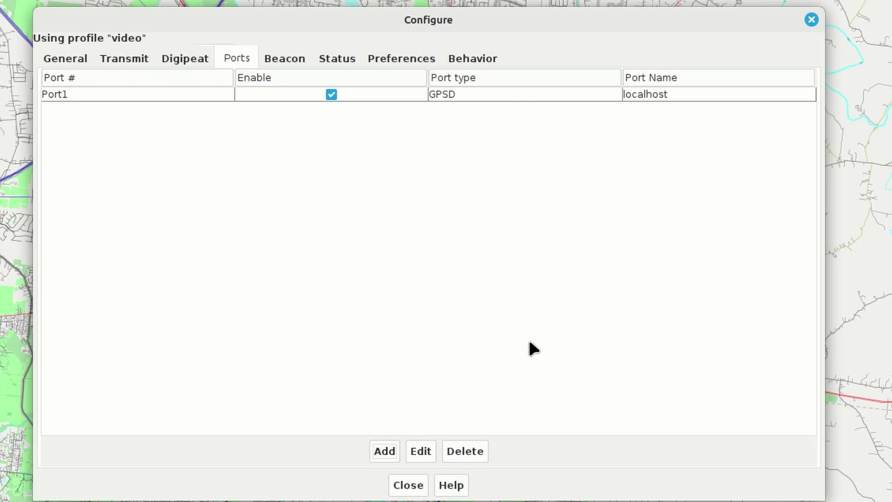
- Add an APRS-IS port on server noam.aprs2.net, entering the station callsign and passcode
click(385, 449)
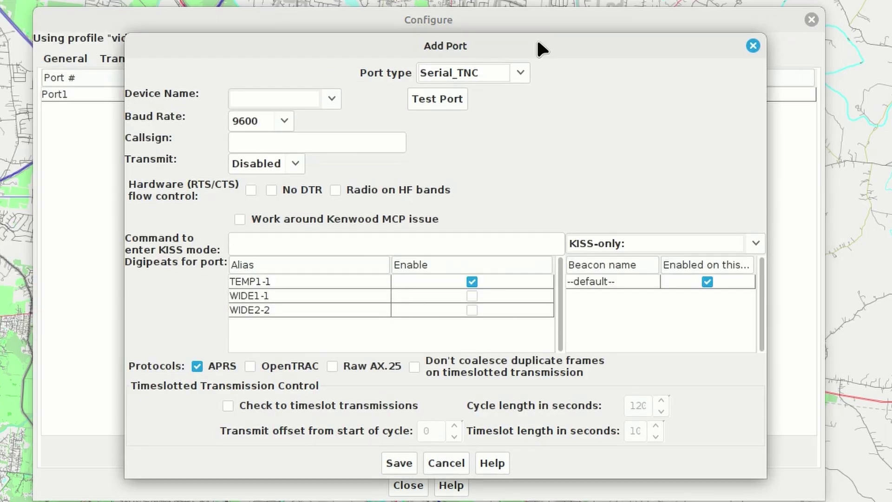
click(520, 73)
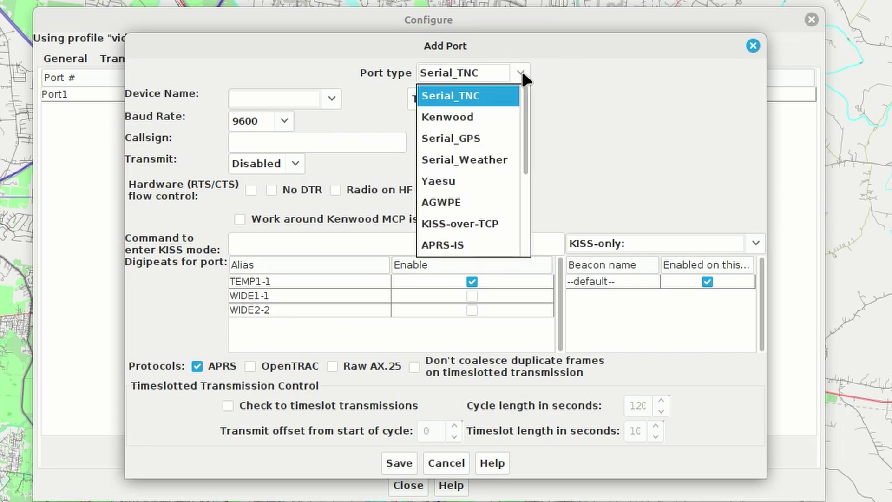
click(449, 253)
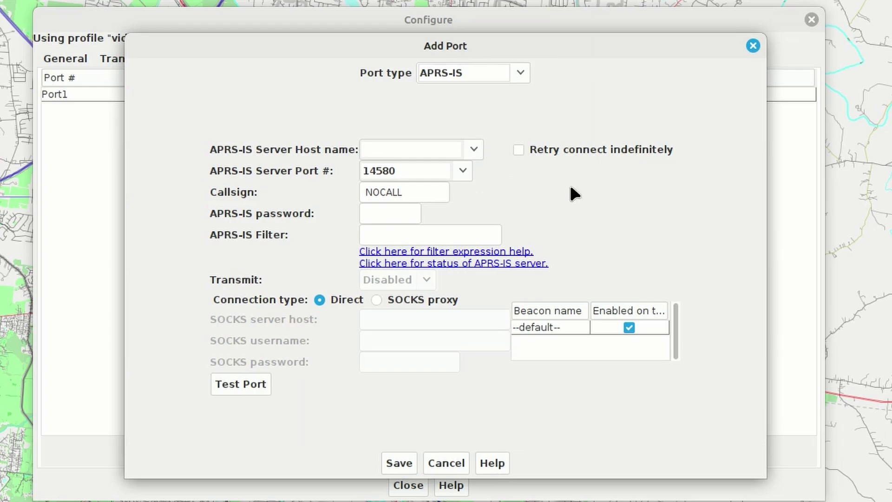
click(478, 149)
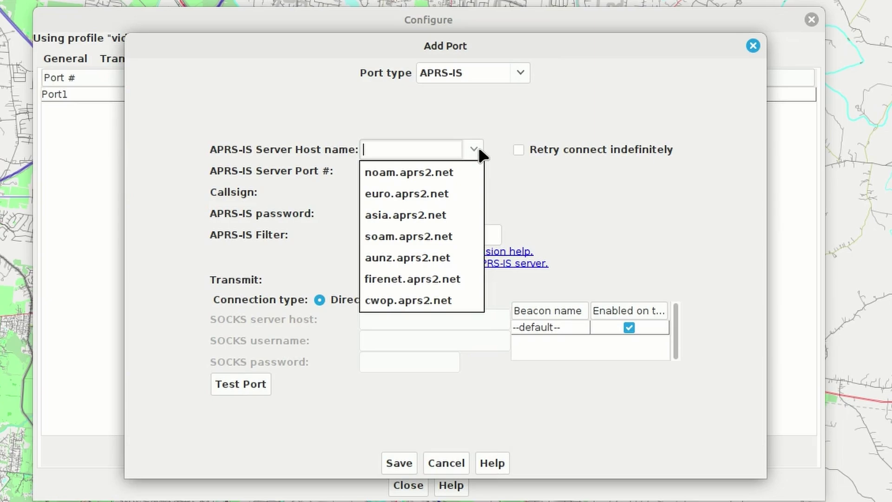
click(414, 177)
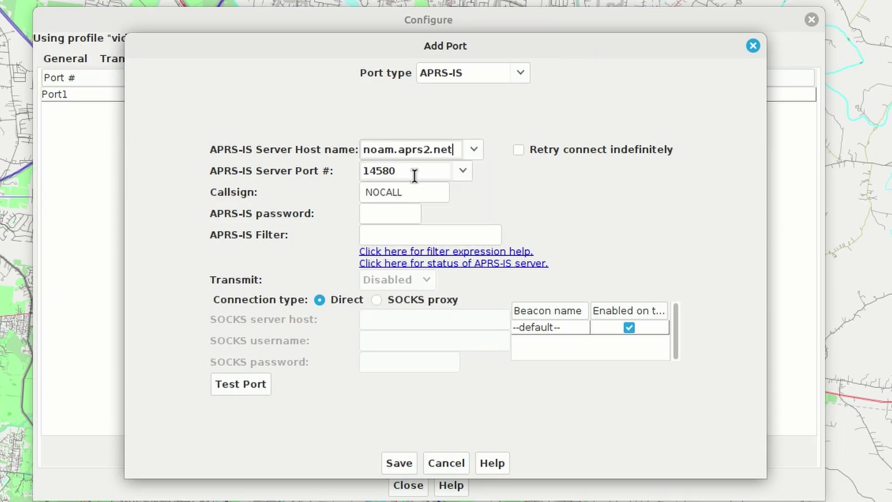
click(390, 192)
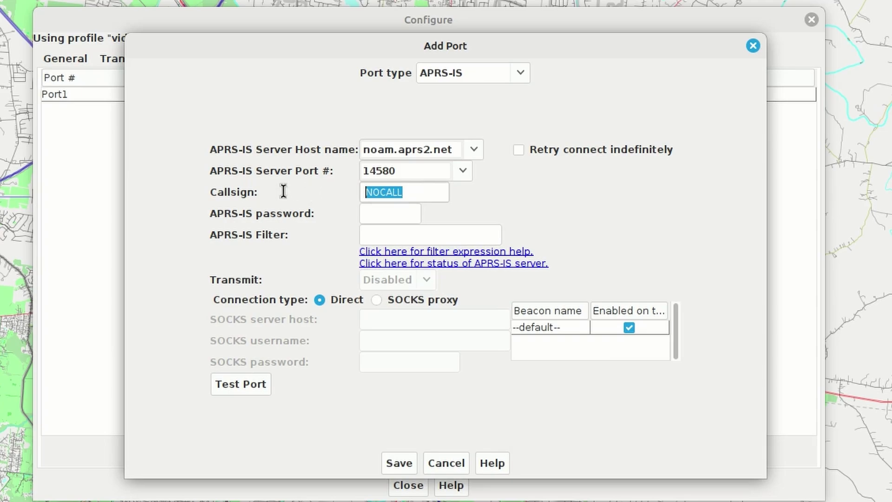
text(KM4ACK)
key(Tab)
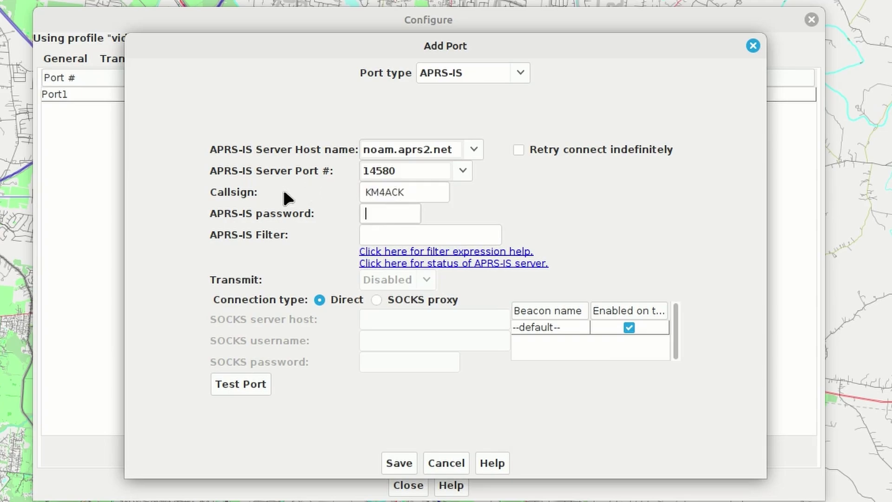
text(*****)
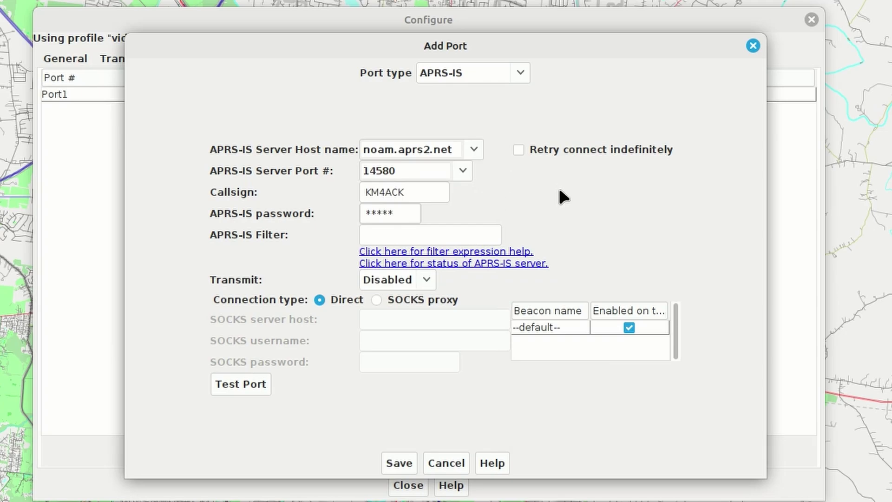
- Generate the callsign's APRS-IS passcode in the browser's Passcode Generator, then return to YAAC
key(ctrl+alt+Right)
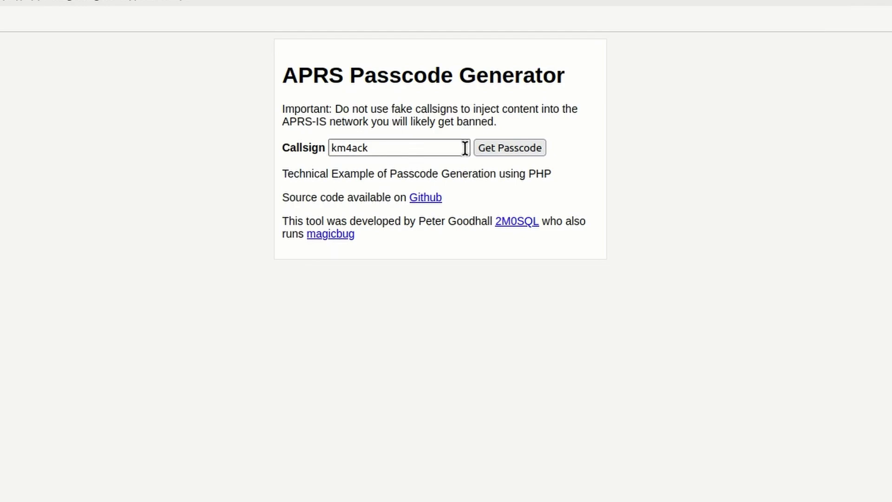
click(498, 154)
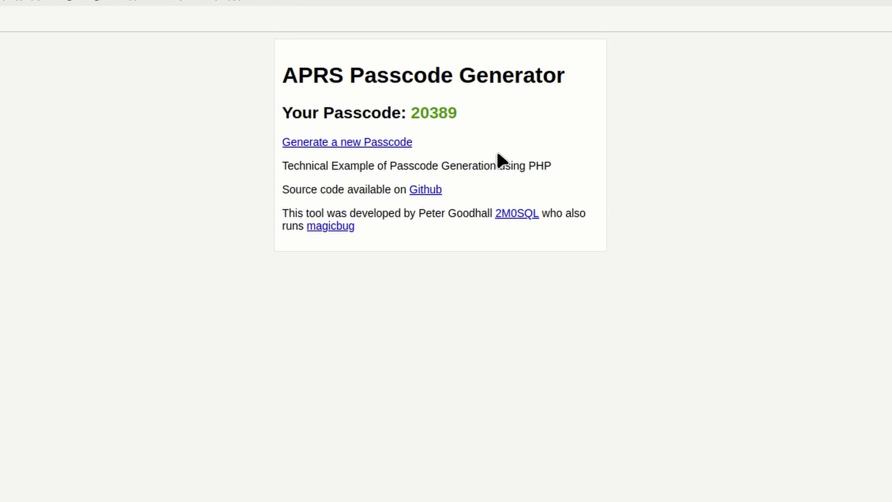
key(ctrl+alt+Left)
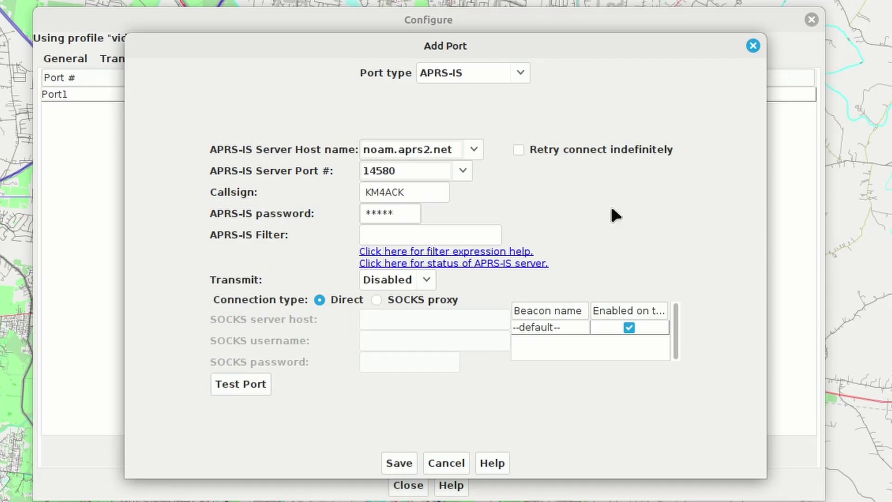
- Set Transmit to Enabled on the APRS-IS port and save it as Port2
click(426, 280)
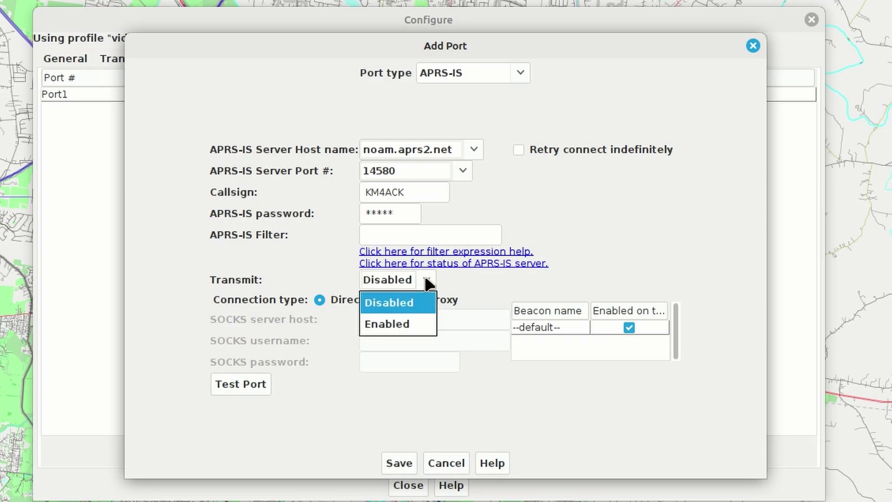
click(402, 325)
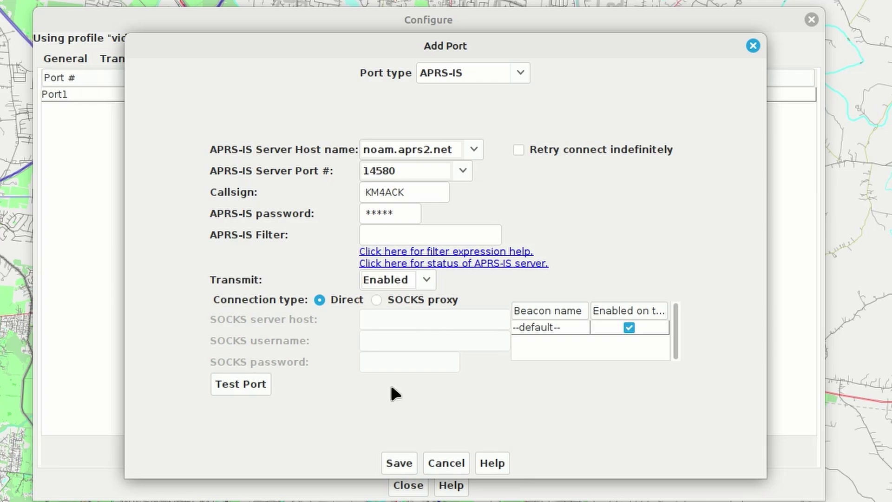
click(398, 463)
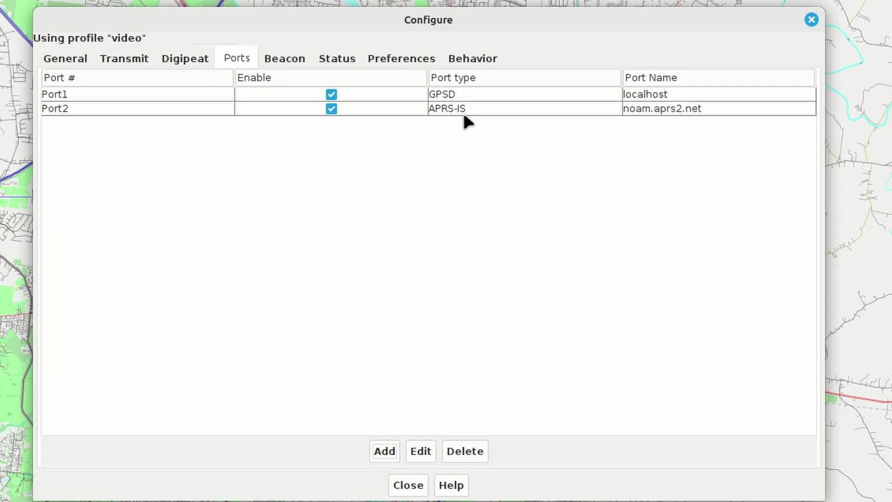
- Switch to the other workspace and launch a Terminal window
key(ctrl+alt+Right)
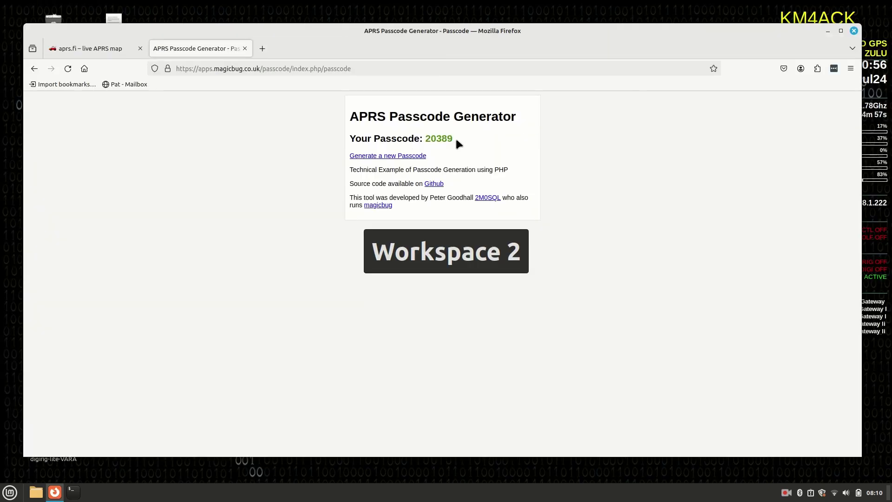
key(super)
text(term)
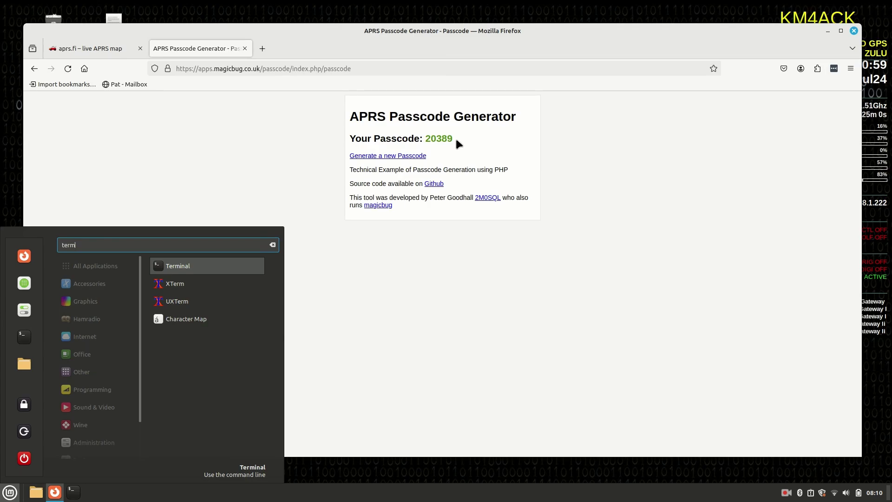
key(Return)
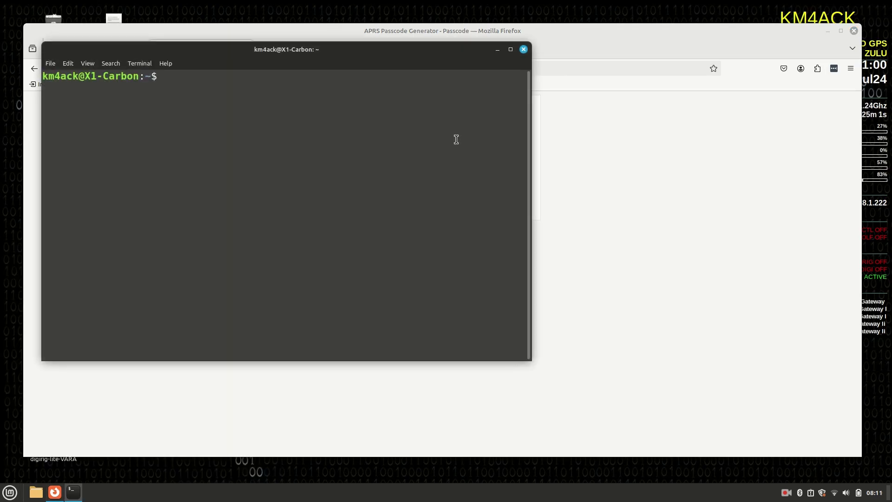
drag(370, 54, 520, 102)
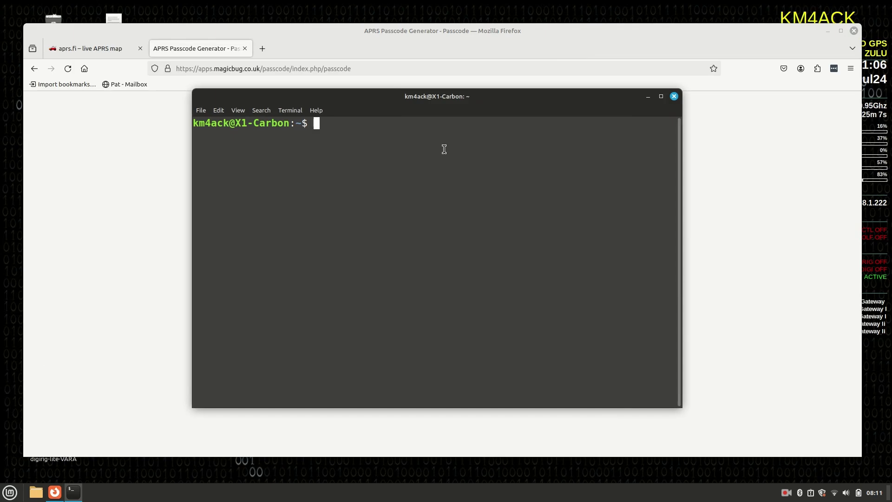
- Run direwolf in the Terminal, then return to YAAC's workspace
text(direwlf)
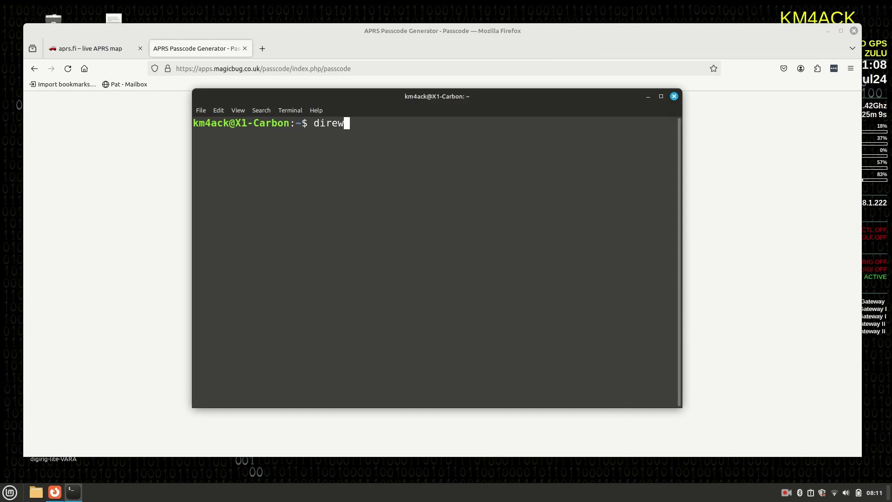
key(BackSpace)
key(BackSpace)
text(olf)
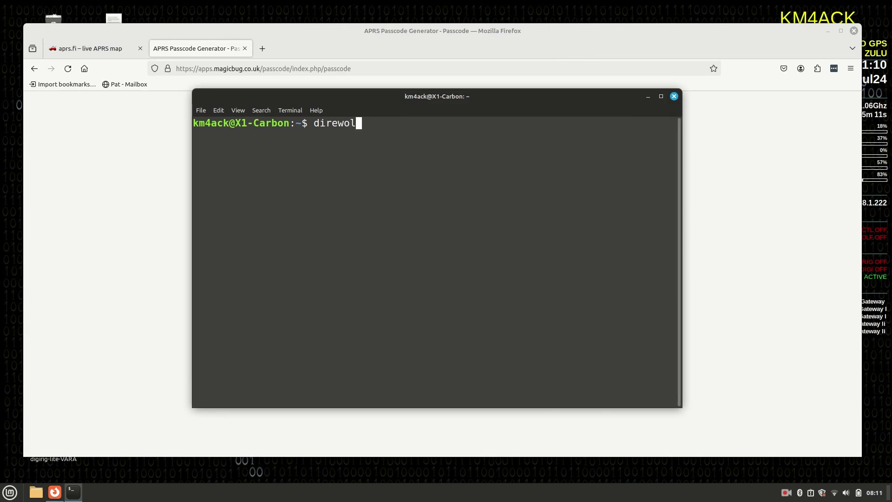
key(Return)
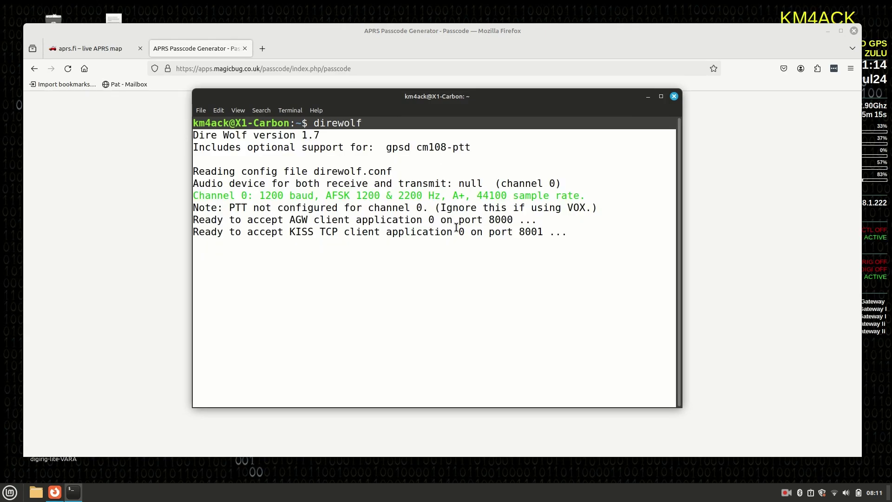
key(ctrl+alt+Left)
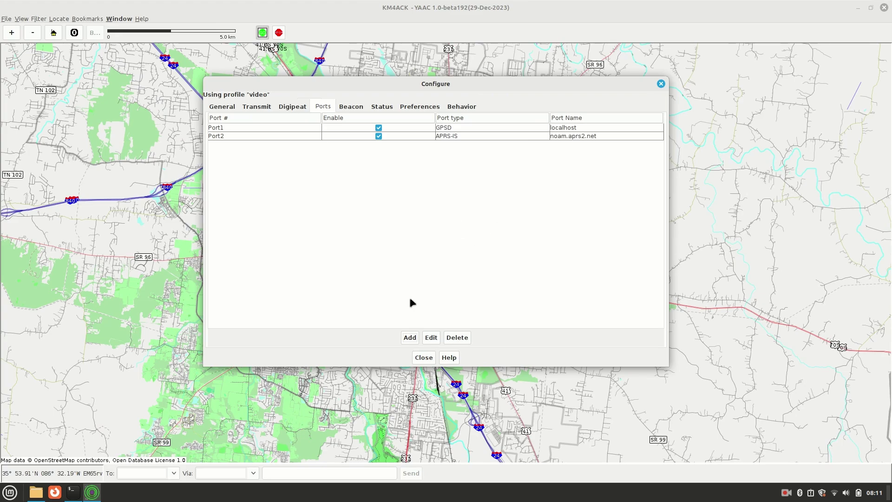
- Add an AGWPE port 'Port1 first soundcard mono' with Transmit enabled and save it
click(410, 338)
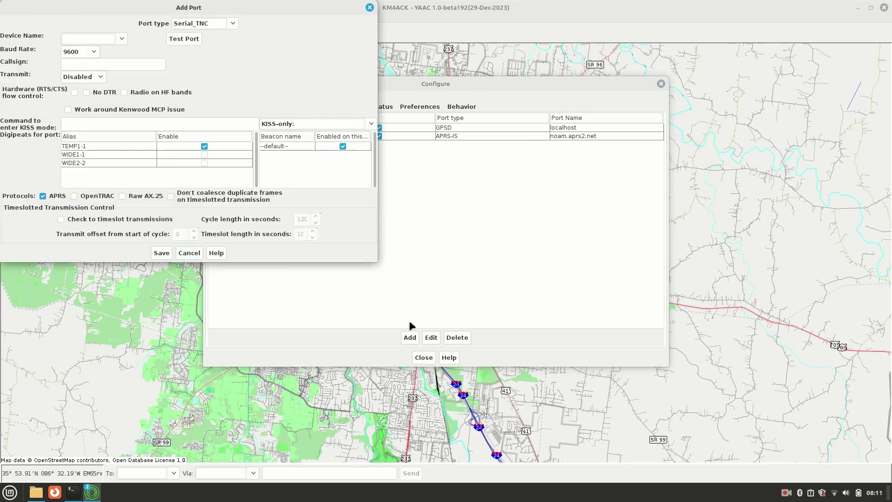
click(486, 106)
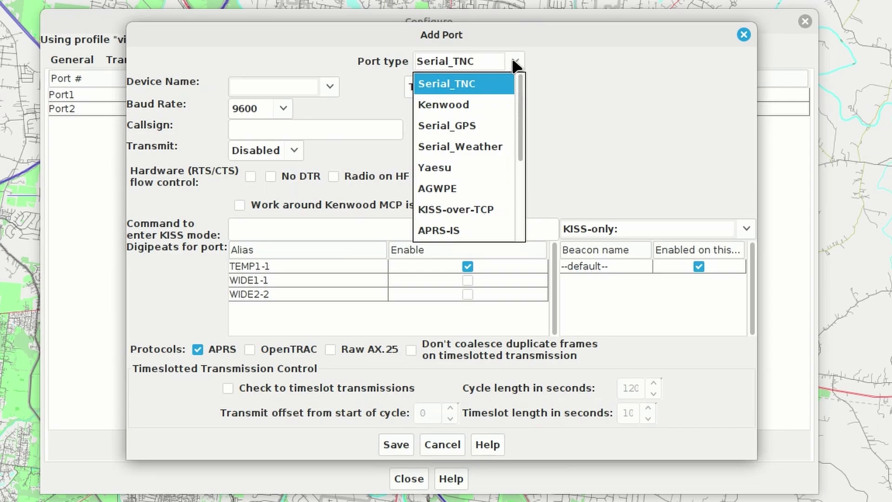
click(465, 189)
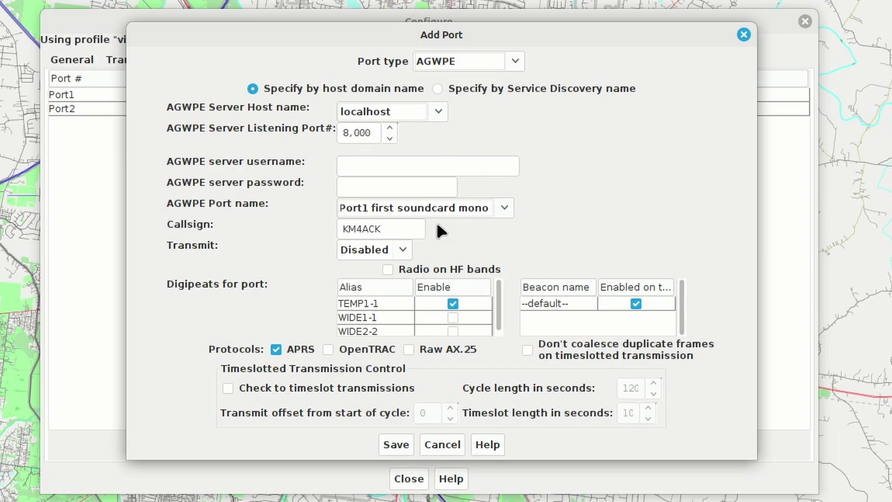
drag(393, 227, 293, 229)
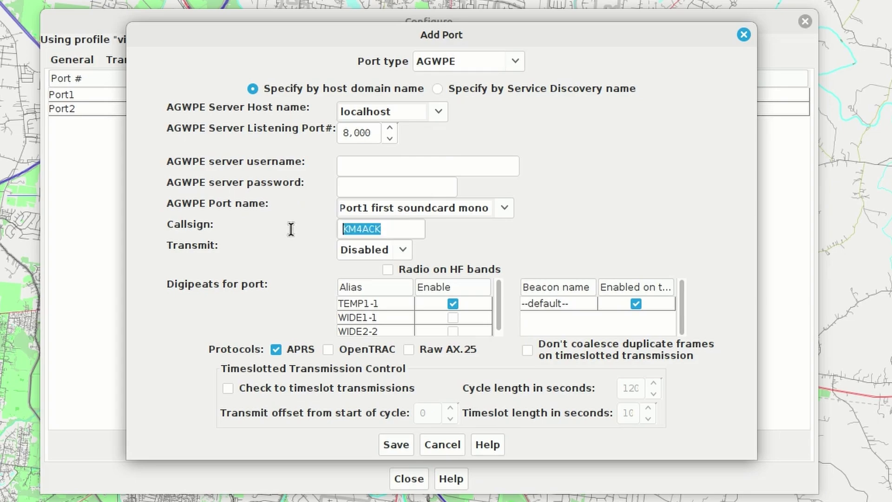
click(403, 249)
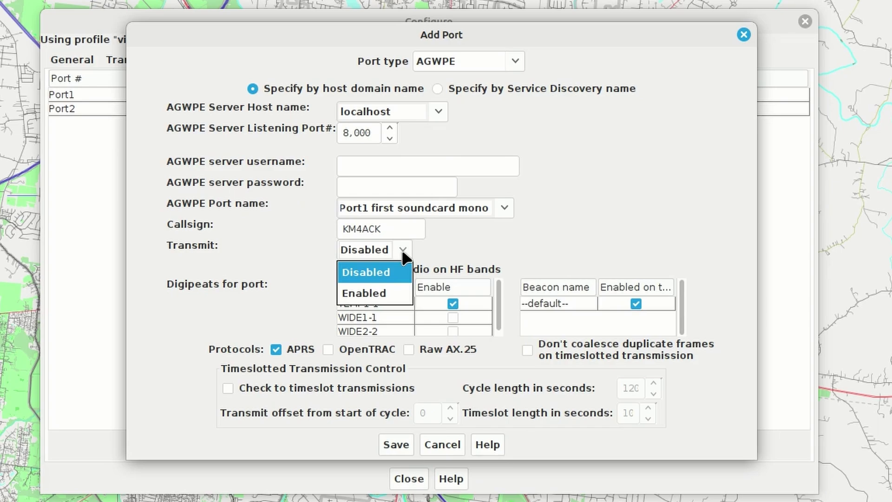
click(370, 294)
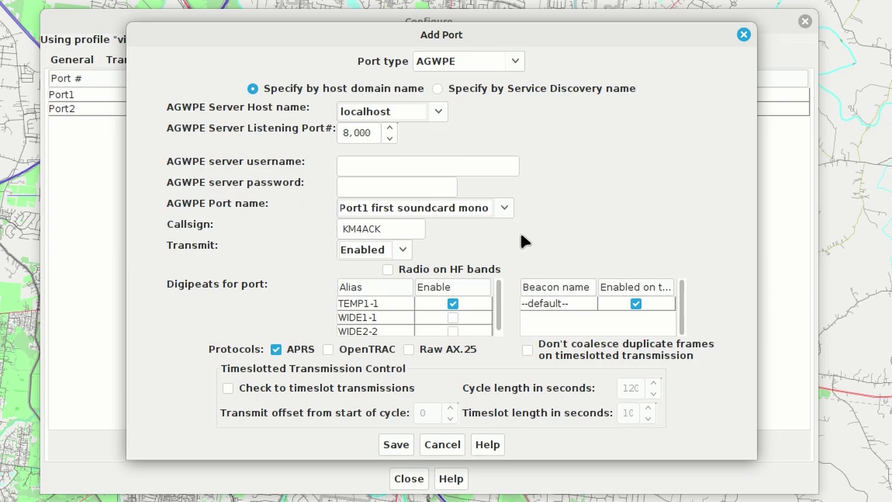
click(392, 442)
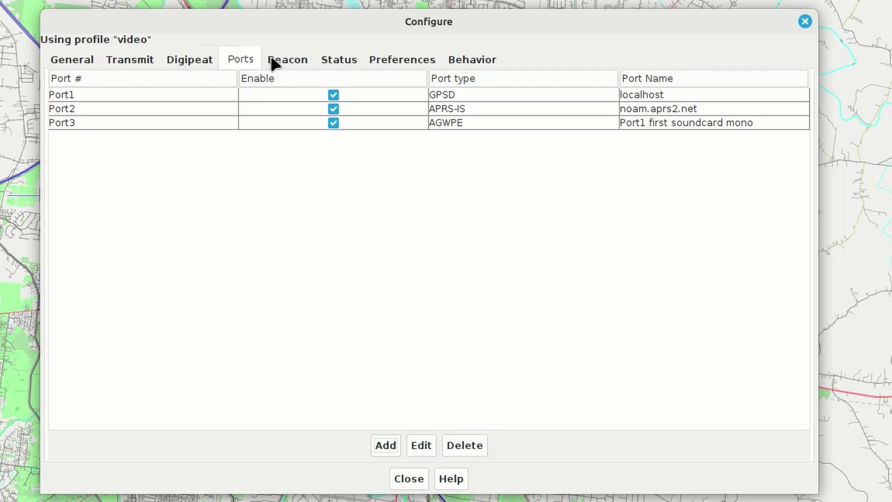
- Set the beacon to take its position from GPS and use the 155 Laptop symbol
click(286, 59)
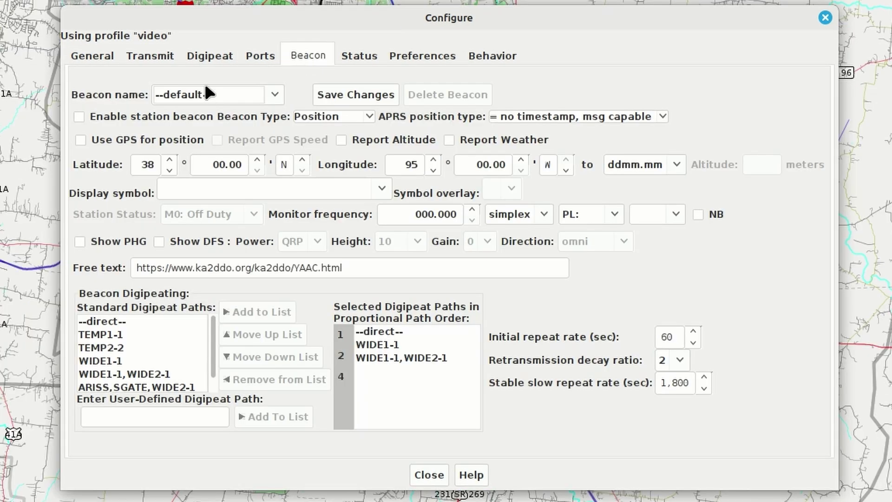
click(79, 144)
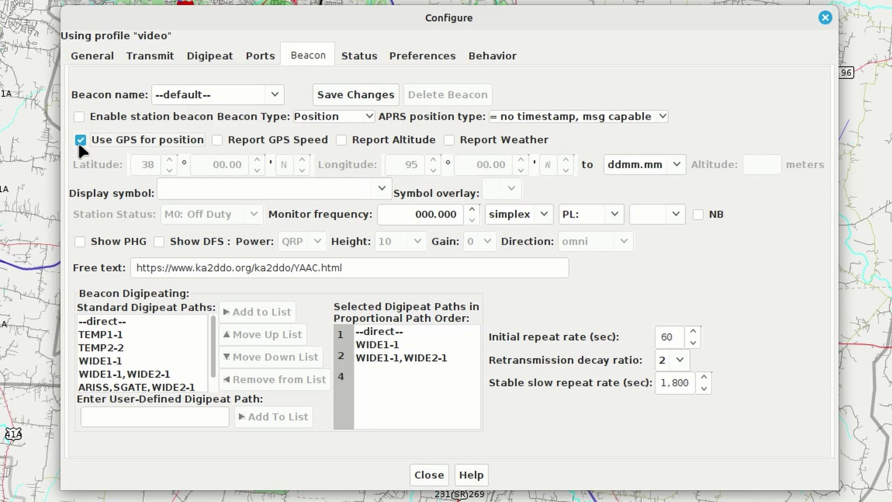
click(78, 145)
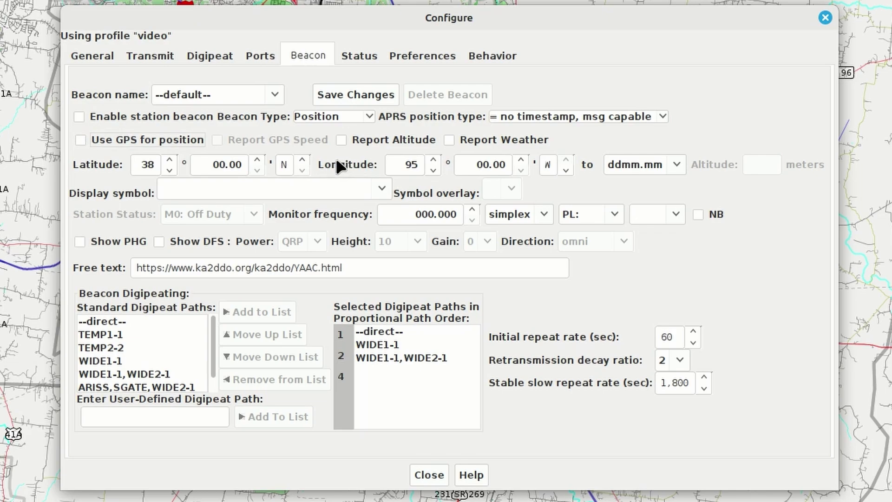
click(80, 141)
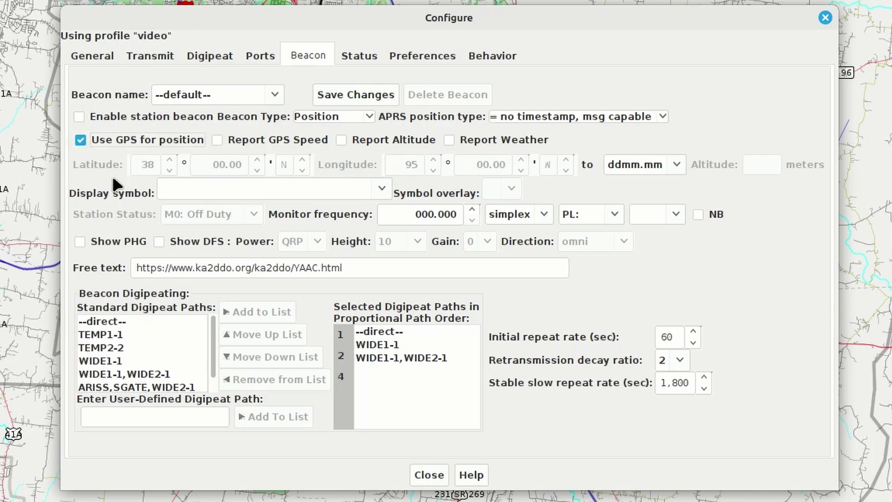
click(383, 190)
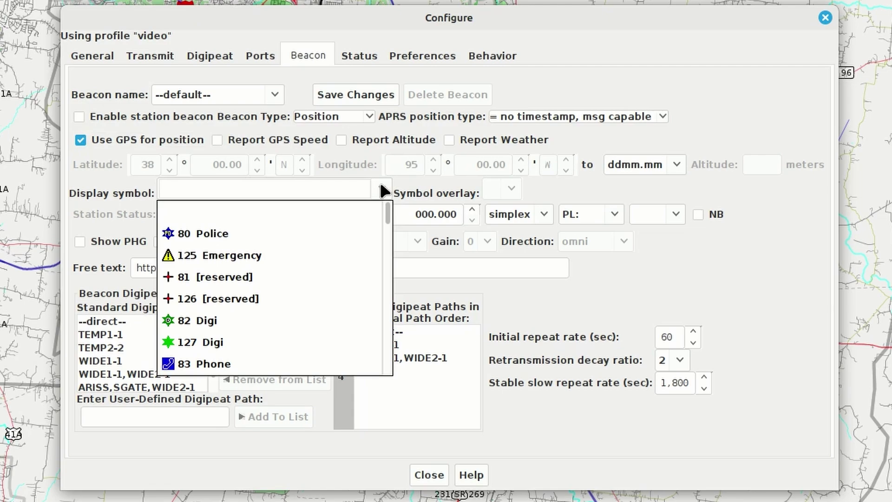
click(285, 184)
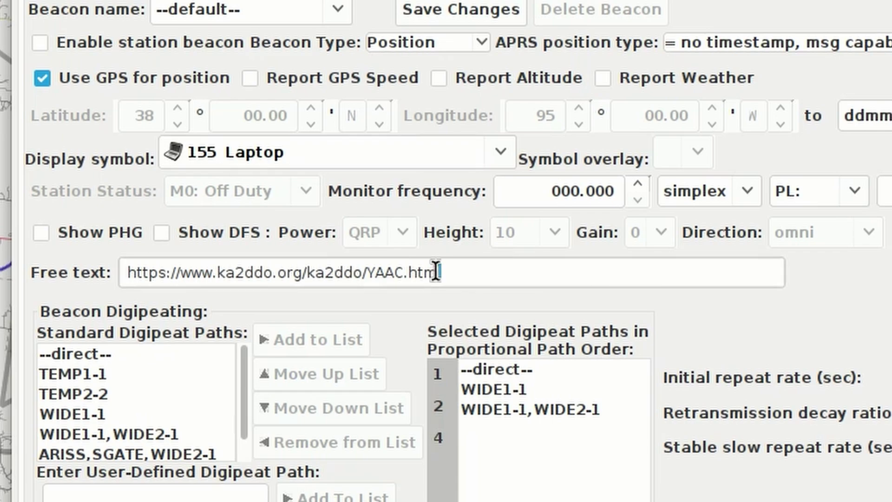
- Enable the station beacon, save the changes and close the configuration window
drag(436, 271, 23, 275)
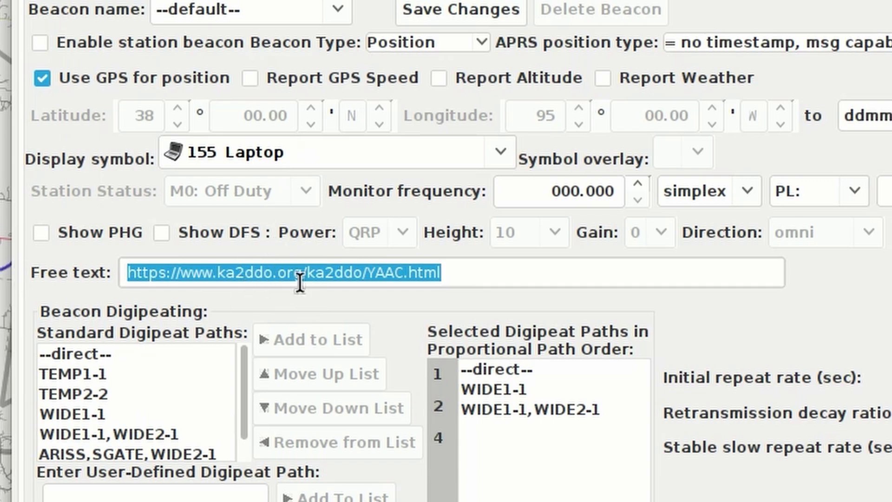
click(486, 271)
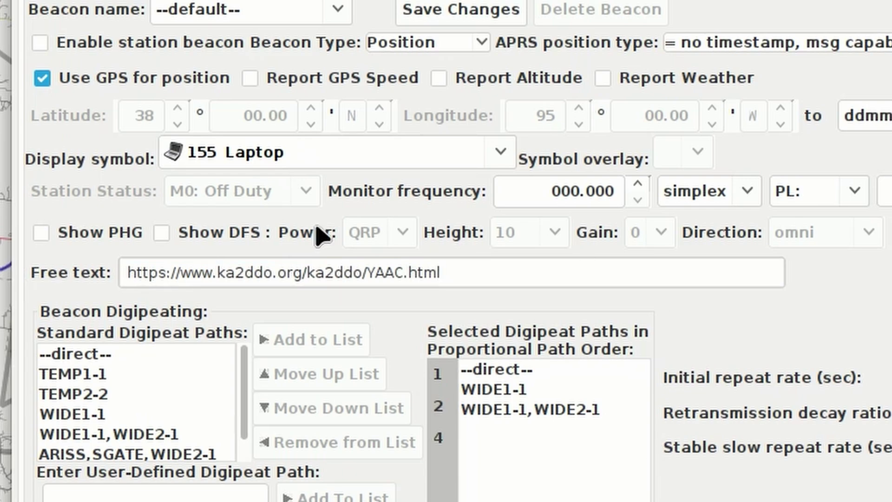
click(41, 44)
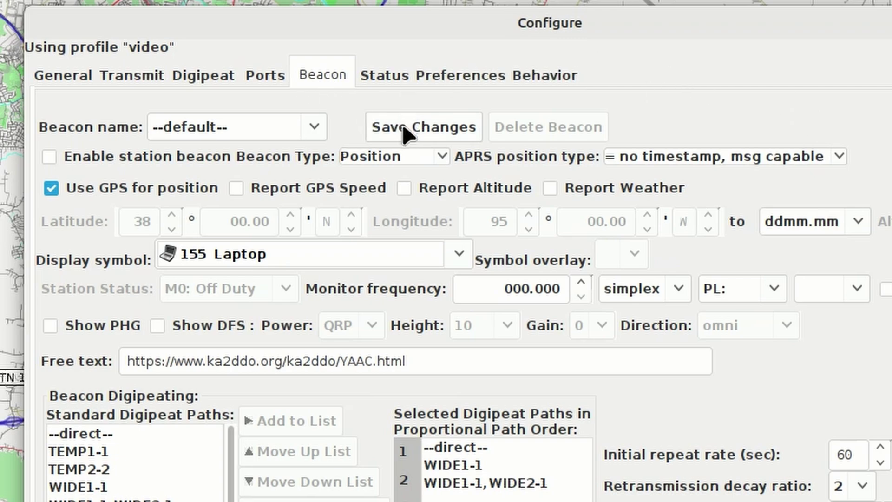
click(51, 160)
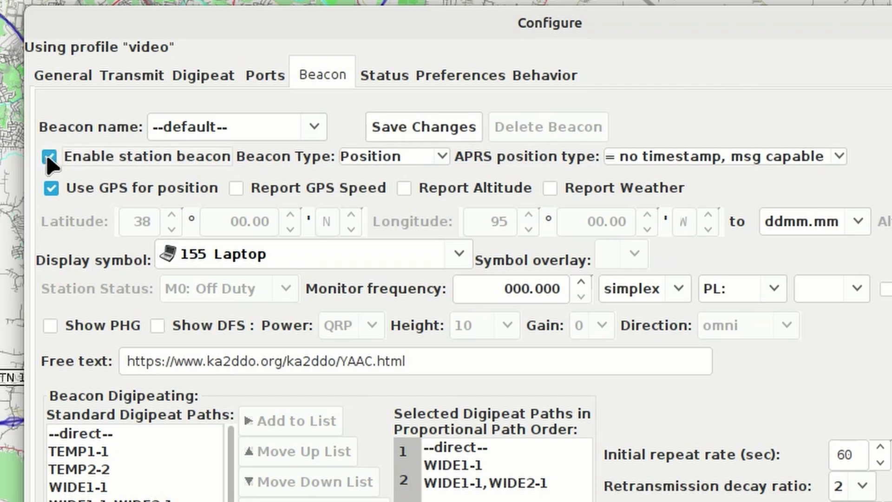
click(419, 126)
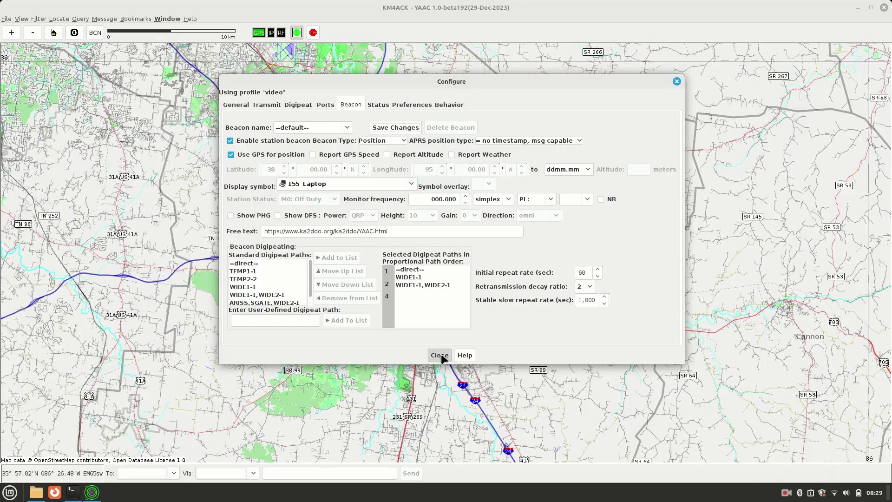
click(442, 354)
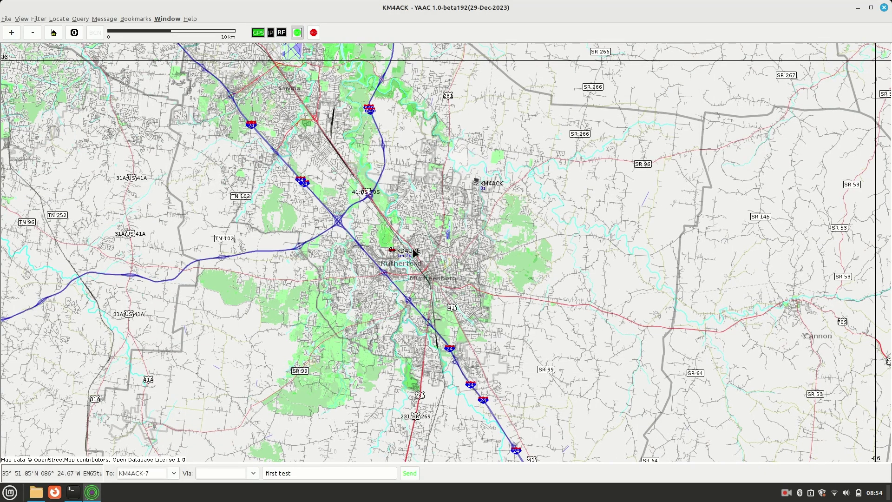
- Check the station's status popup on the map, dismiss it, and send a beacon immediately
click(476, 183)
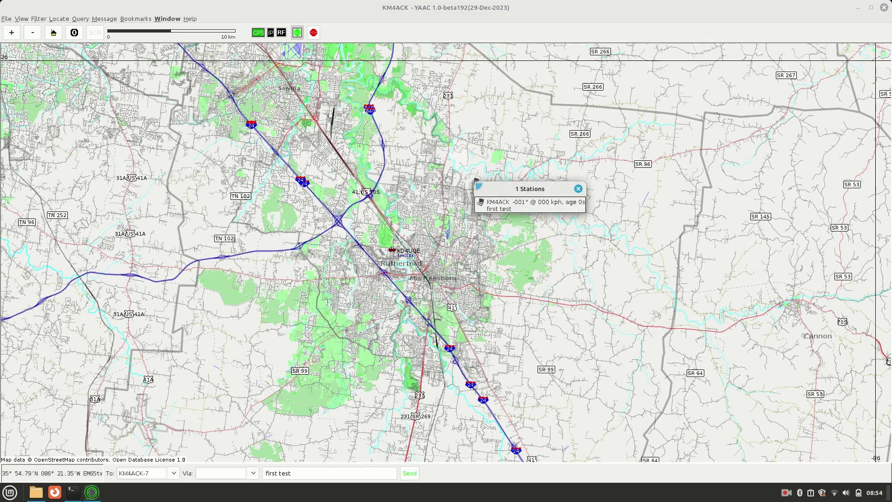
click(578, 189)
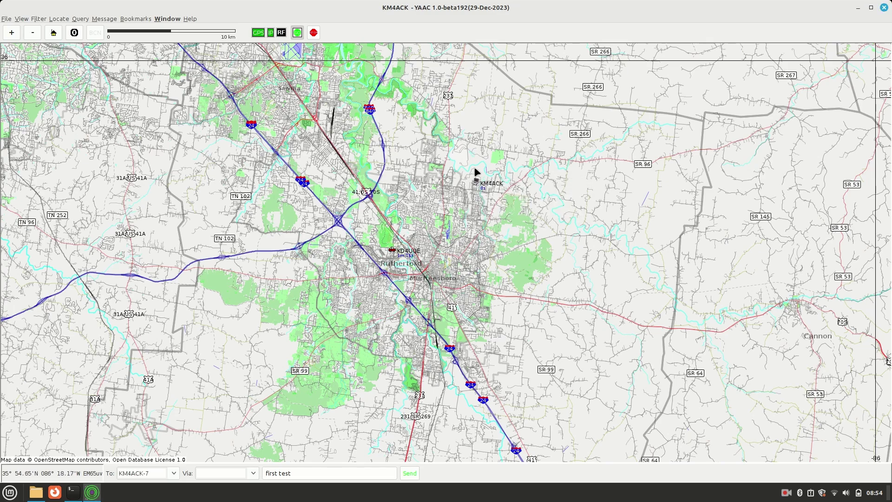
click(95, 36)
- On aprs.fi, open the station's beacon details and highlight the received YAAC URL
key(ctrl+alt+Right)
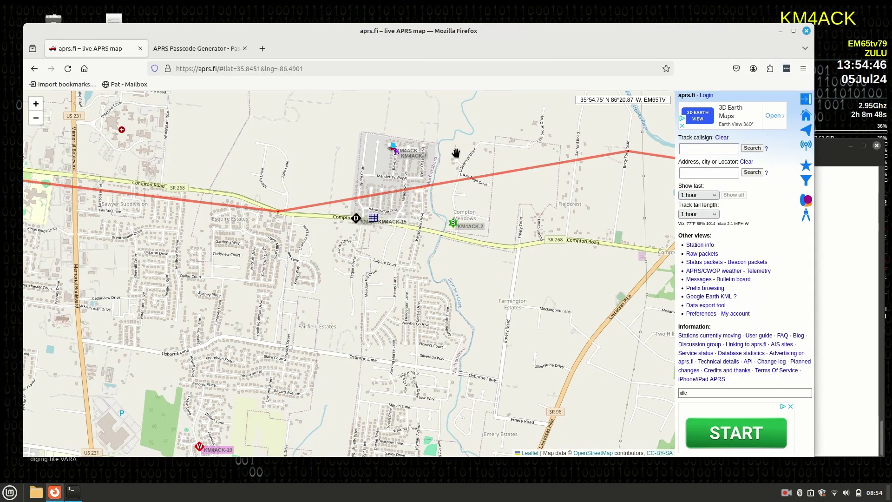
click(394, 149)
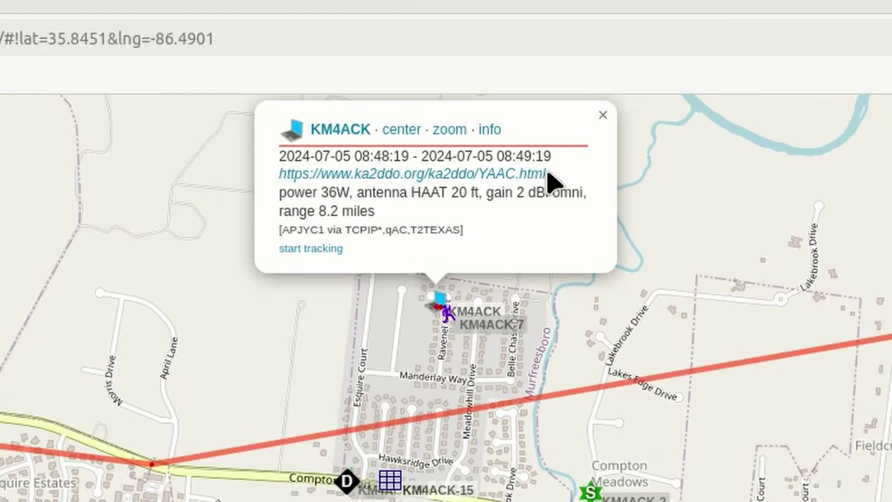
drag(548, 174, 270, 173)
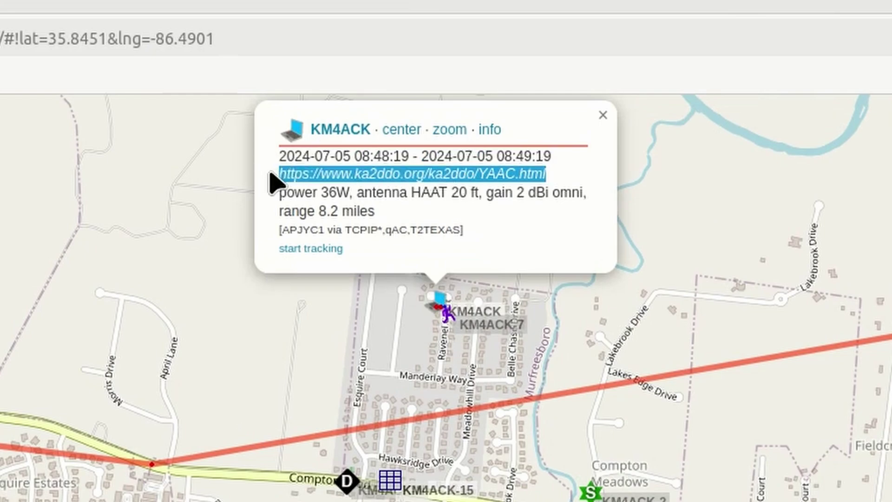
click(584, 165)
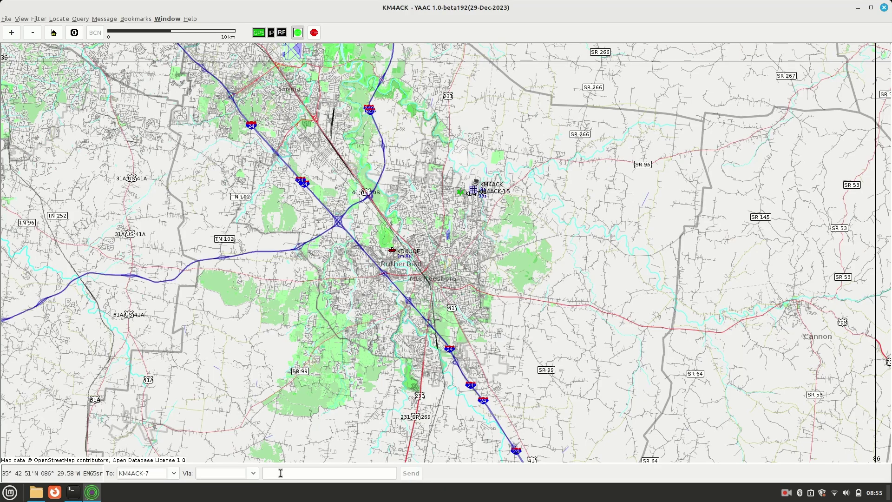
- Write the message 'test for video' to KM4ACK-7 and send it
click(281, 473)
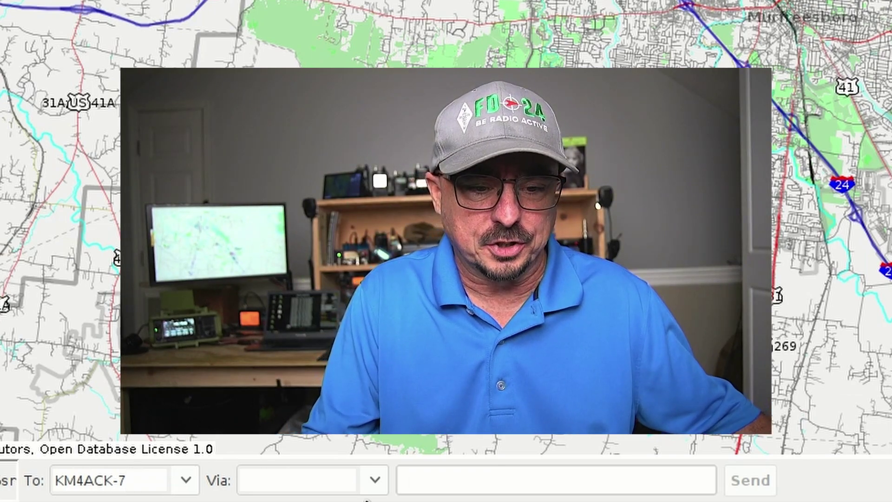
text(te)
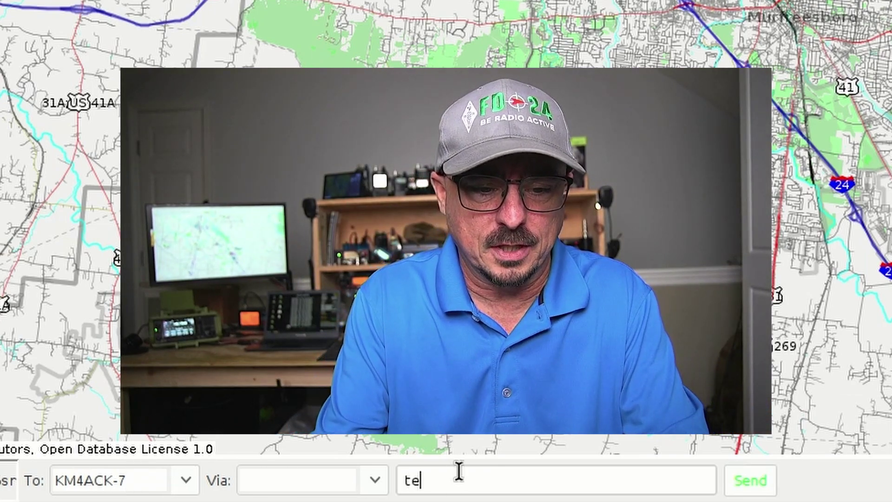
text(st for)
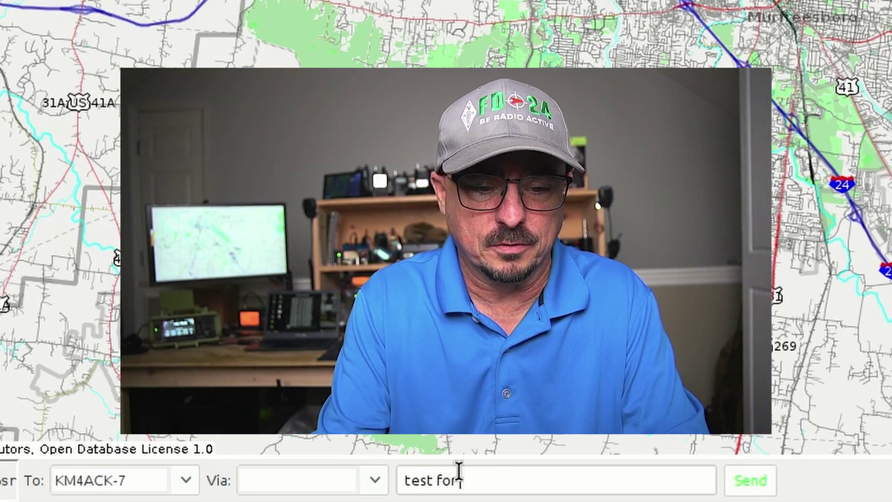
text( vid)
key(BackSpace)
key(BackSpace)
key(BackSpace)
text(vi)
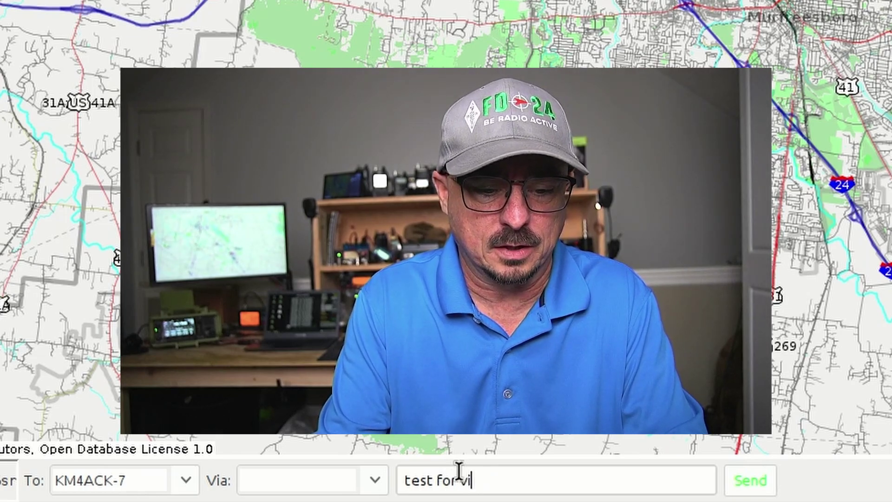
text(deo)
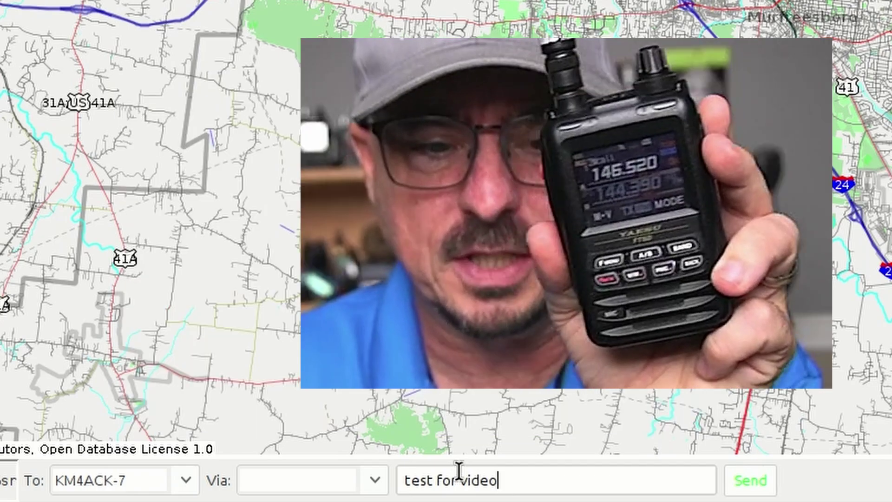
click(758, 486)
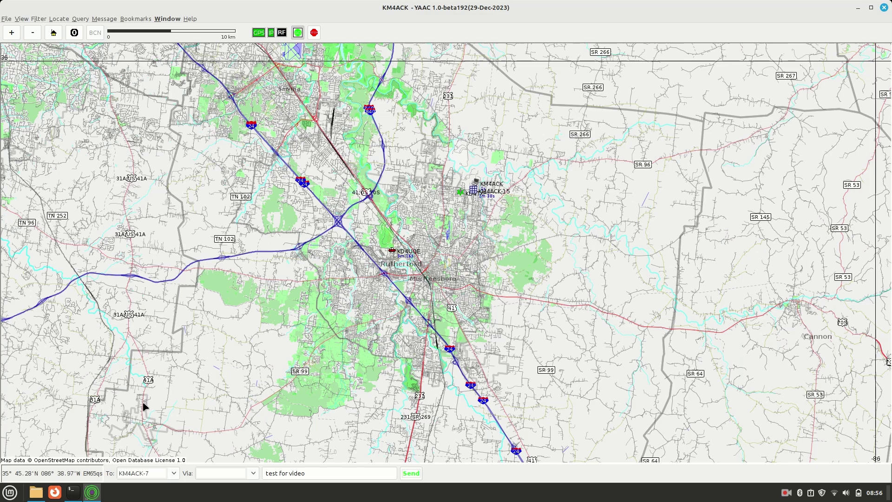
click(21, 20)
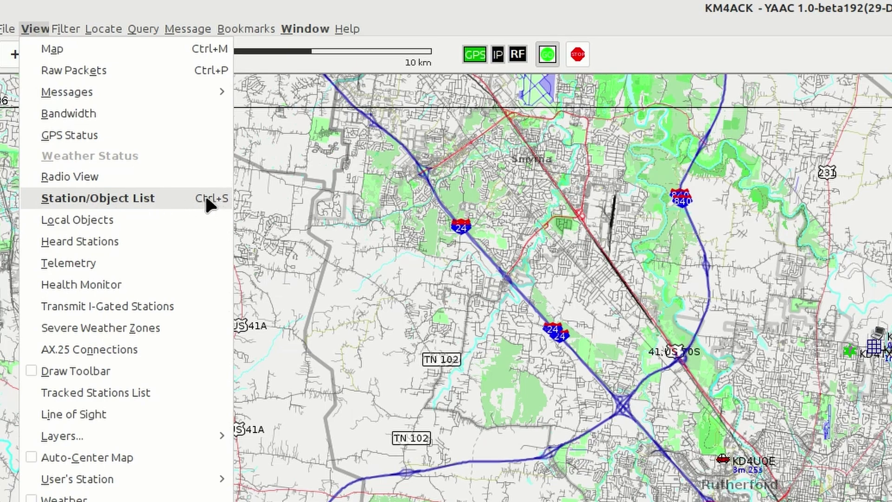
click(518, 22)
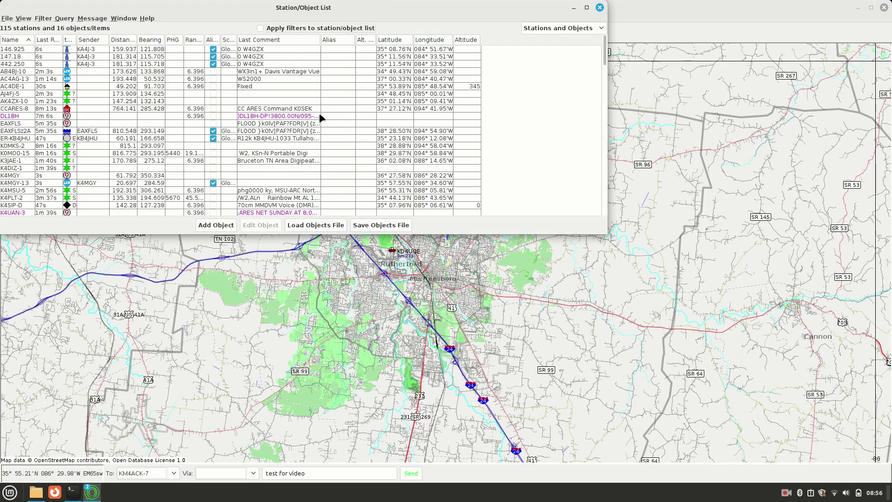
drag(251, 10, 414, 129)
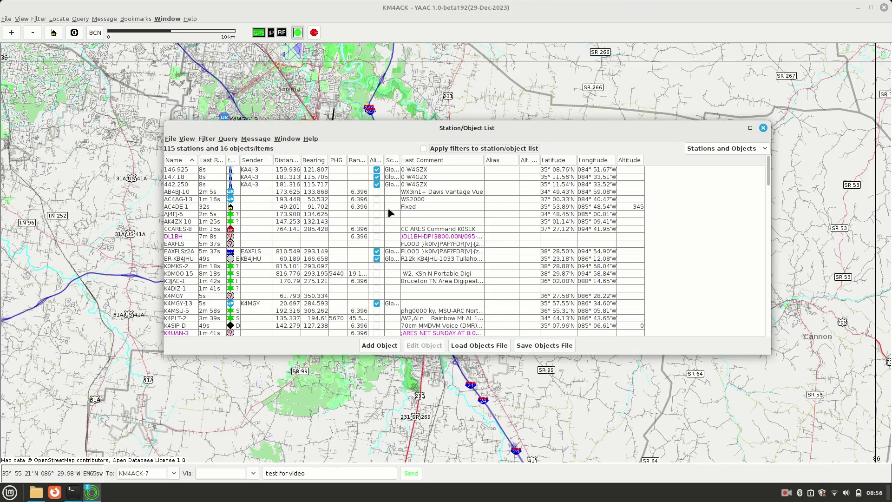
click(285, 161)
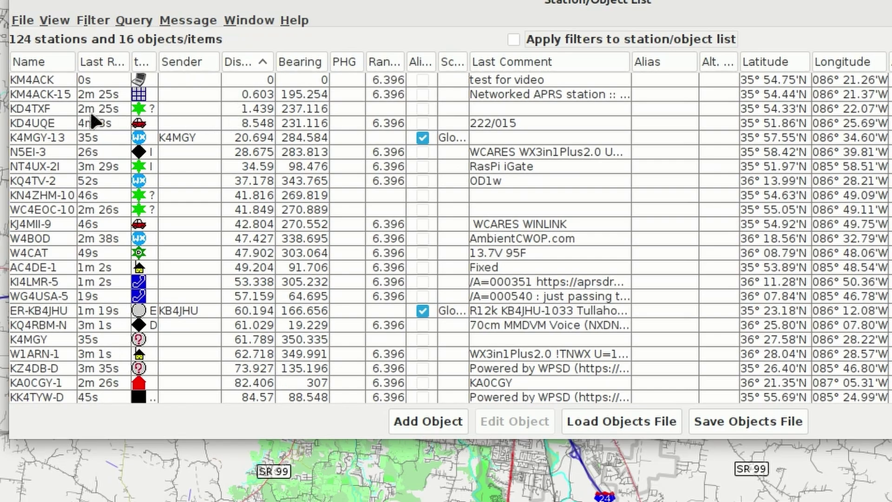
double_click(36, 108)
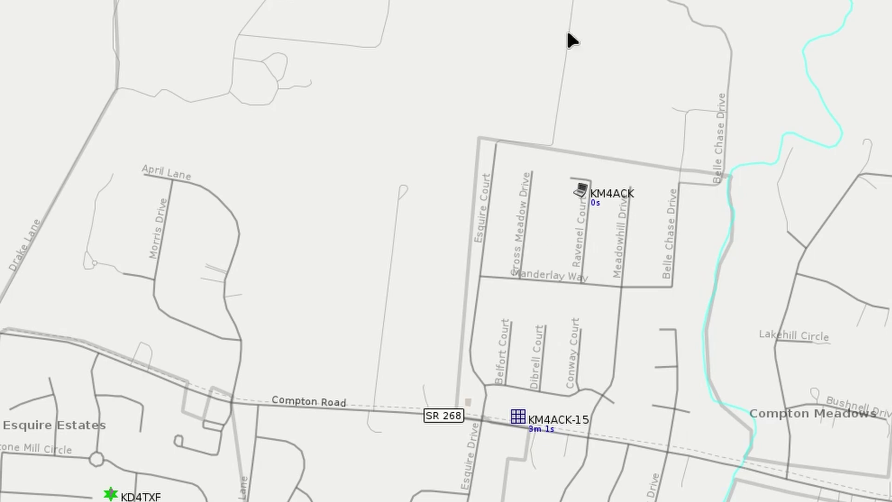
- Start a new object at the chosen map spot and bring its form fully into view
right_click(506, 10)
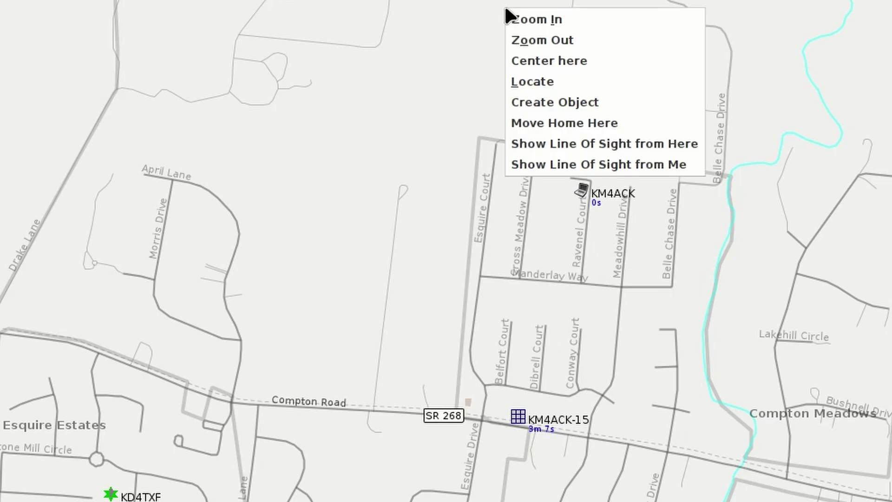
click(558, 102)
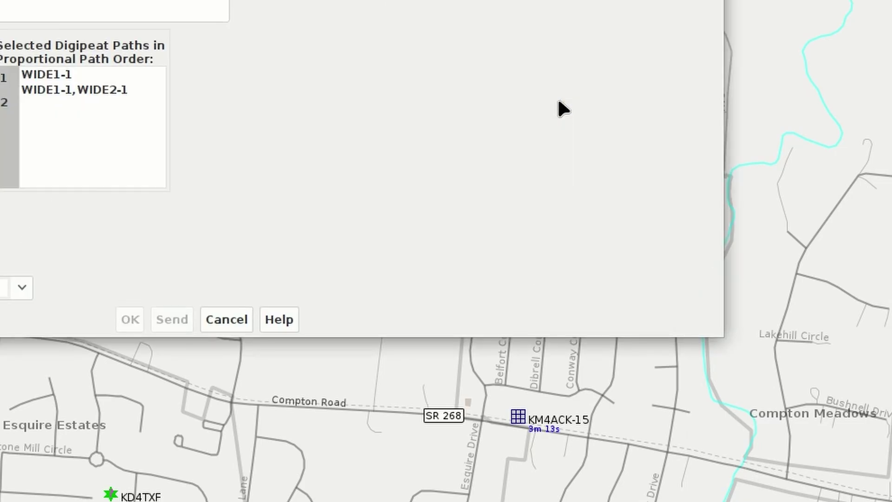
drag(418, 117, 667, 401)
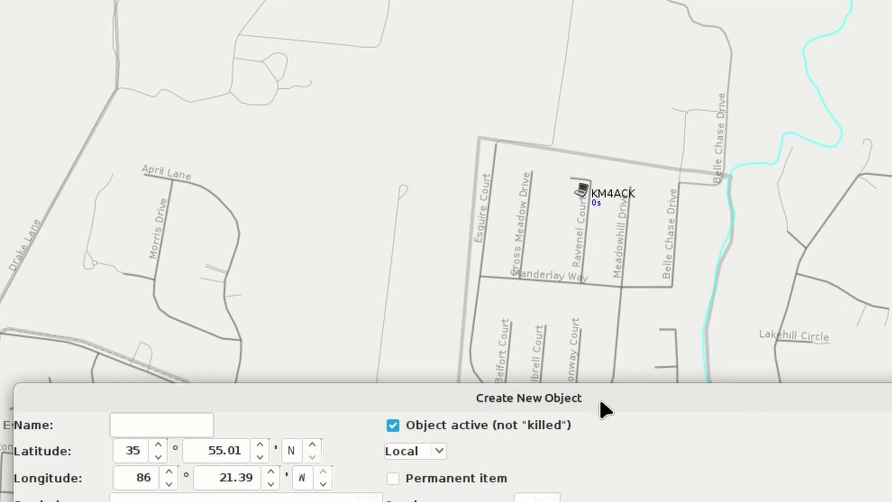
drag(600, 404, 650, 0)
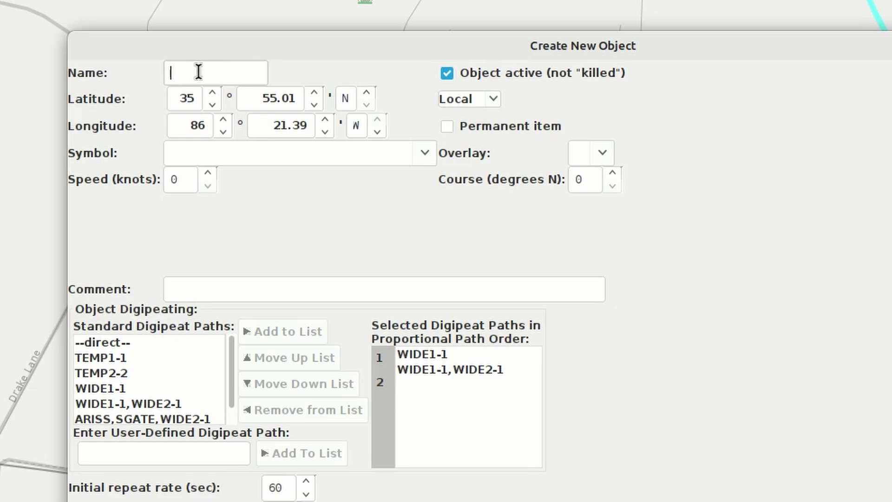
- Name the new object VideoTest
text(Video-Tes)
key(Left)
key(Left)
key(Left)
key(BackSpace)
key(Right)
key(Right)
key(Right)
text(t)
- Give VideoTest the 94 Dot symbol, Global scope and comment 'Test object for video', then create it
click(424, 153)
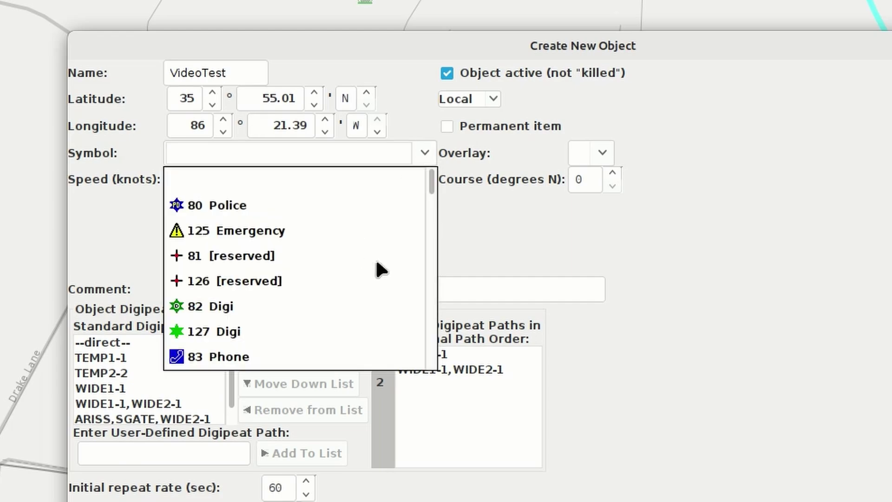
scroll(343, 296, down, 3)
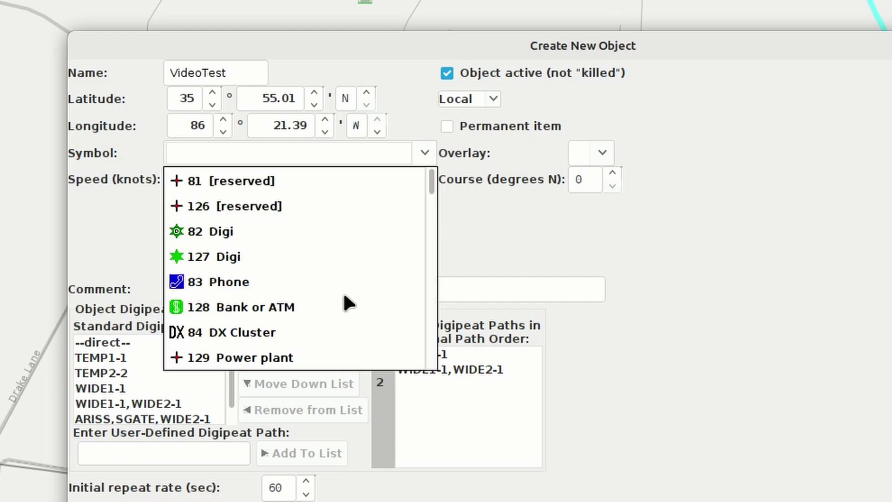
scroll(344, 296, down, 5)
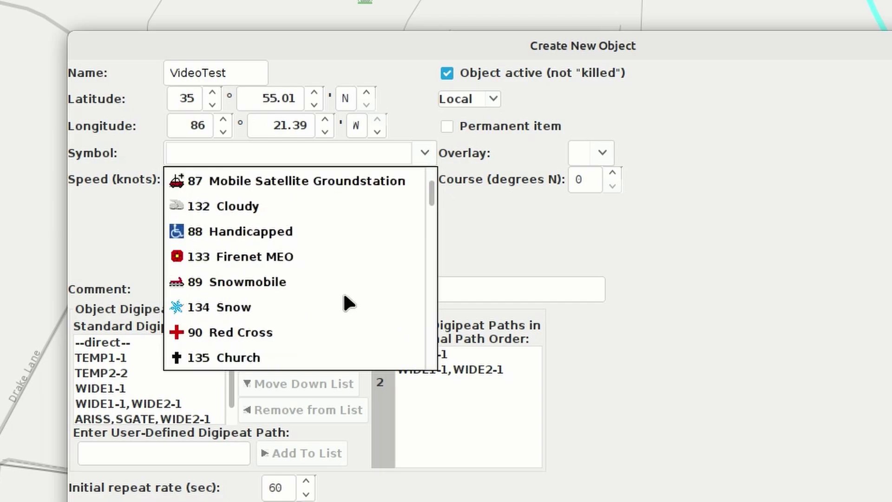
click(190, 309)
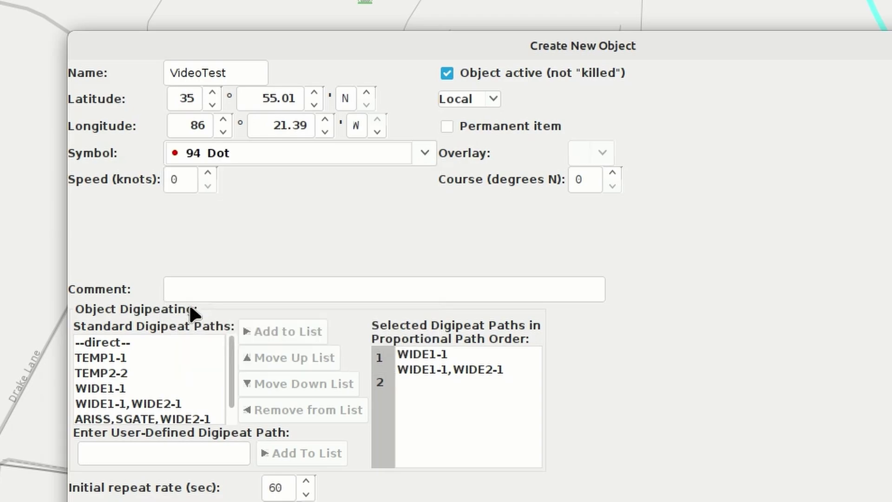
click(494, 102)
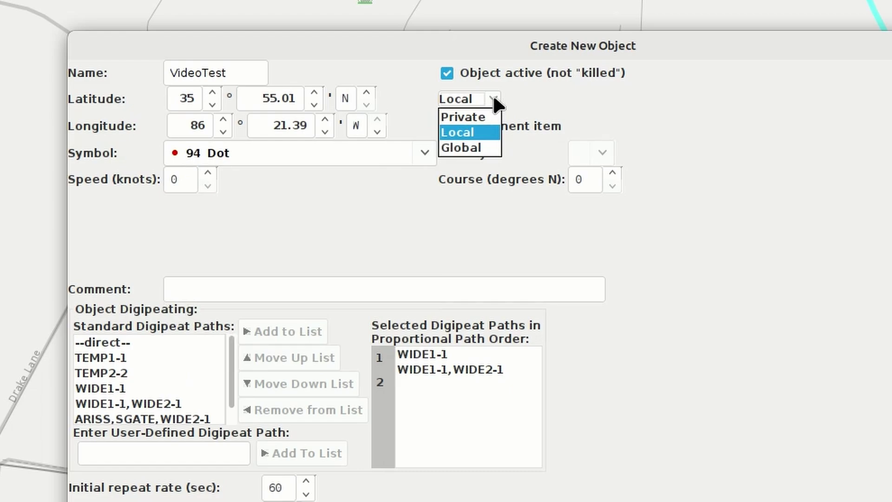
click(473, 153)
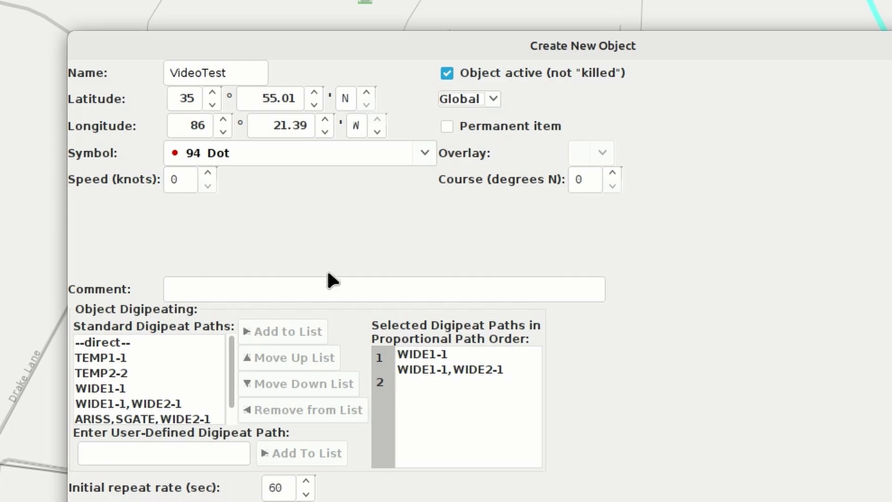
click(326, 289)
text(Test ob)
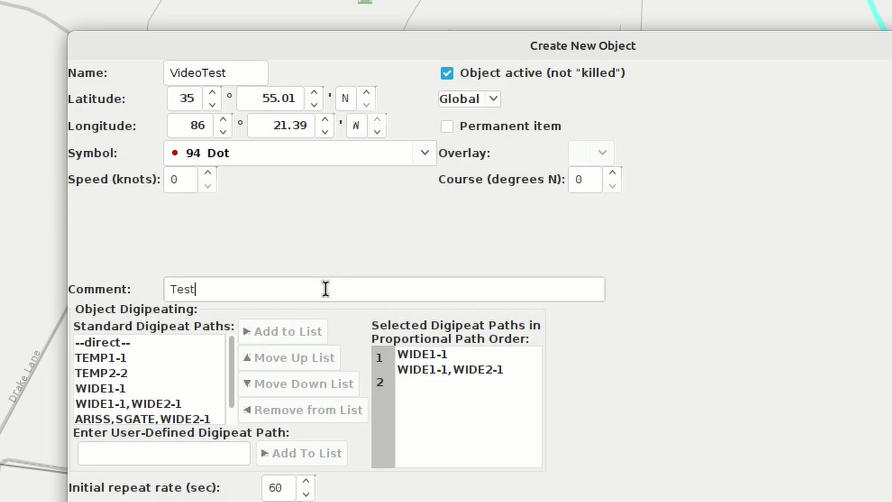
text(ject for video)
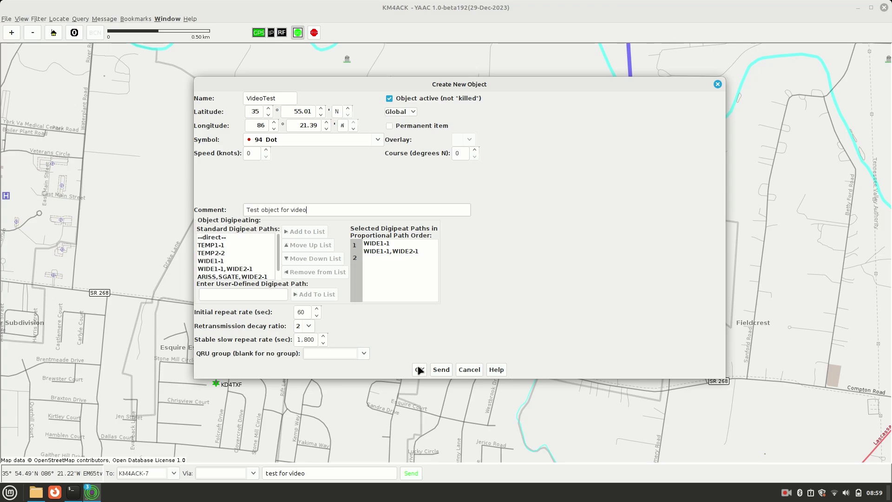
click(419, 370)
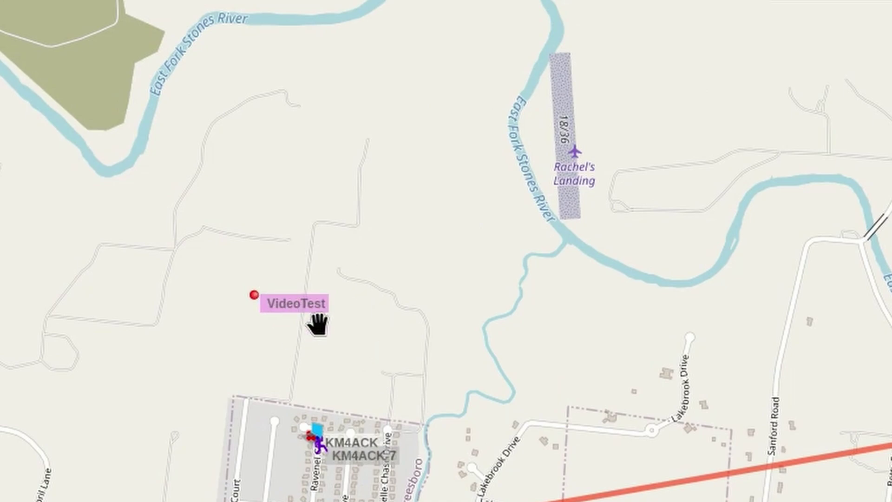
- Open the VideoTest details on aprs.fi and highlight the comment 'Test object for video'
click(253, 299)
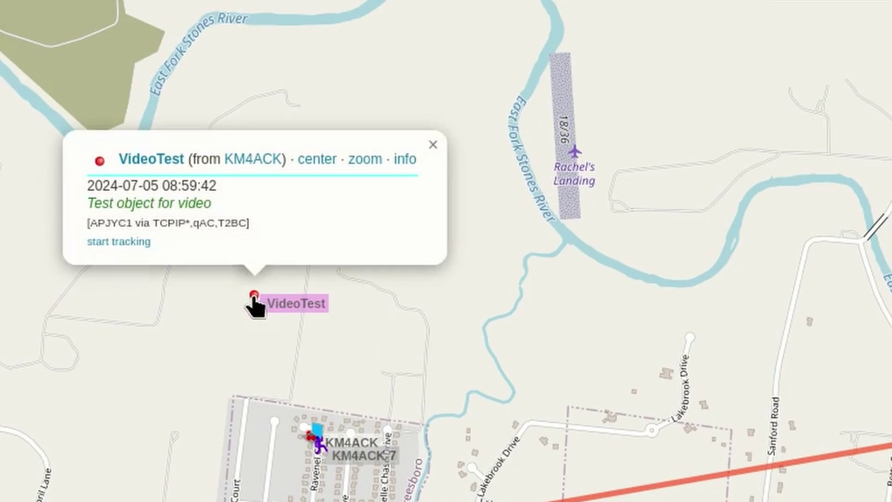
drag(222, 203, 72, 200)
click(283, 207)
- Back in YAAC, delete the VideoTest object from the map
key(ctrl+alt+Left)
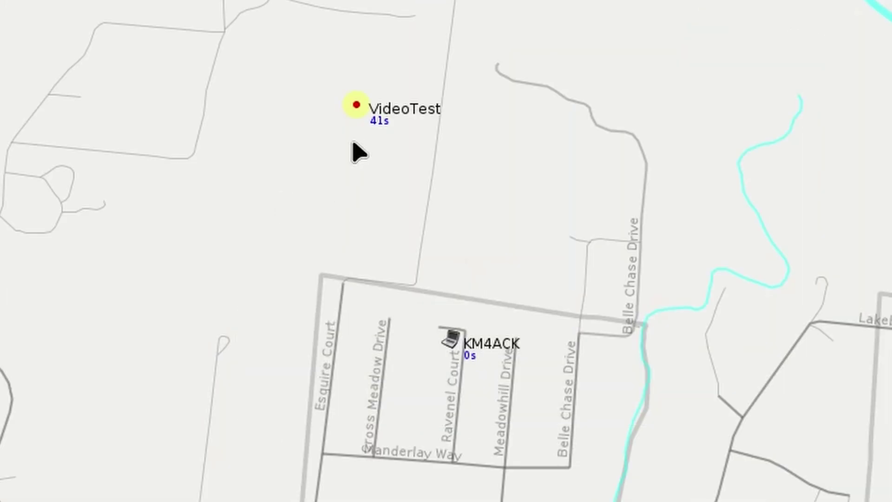
right_click(360, 110)
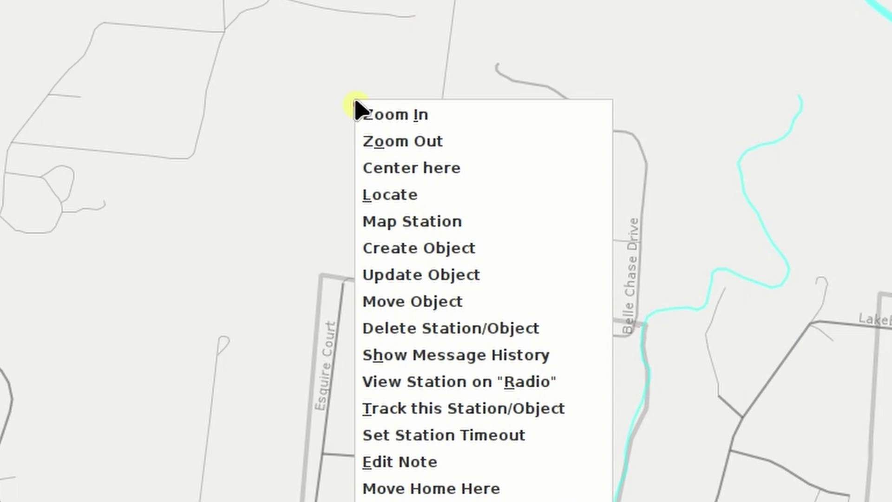
click(448, 330)
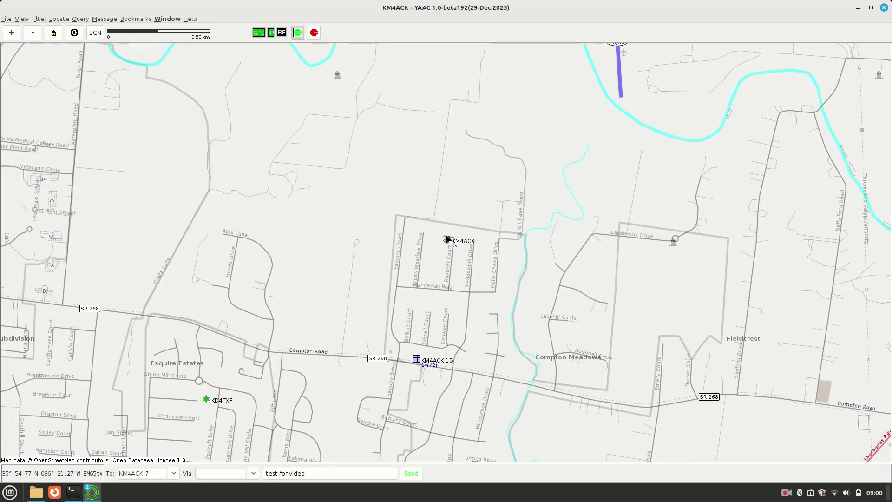
- Return to aprs.fi, close the VideoTest popup and nudge the map to recheck the marker
key(ctrl+alt+Right)
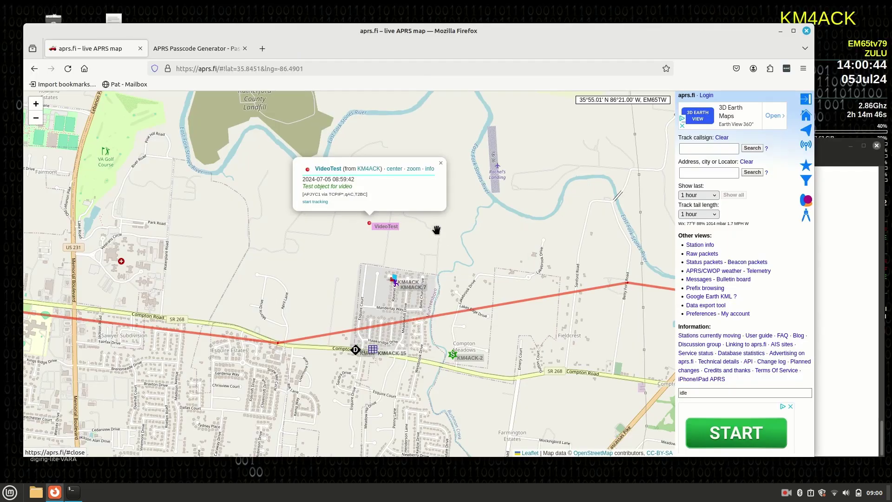
click(447, 237)
drag(430, 229, 453, 218)
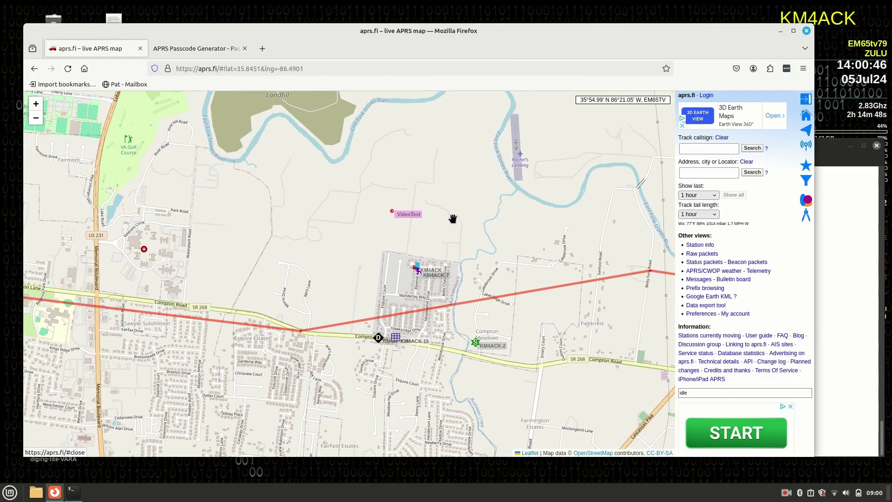